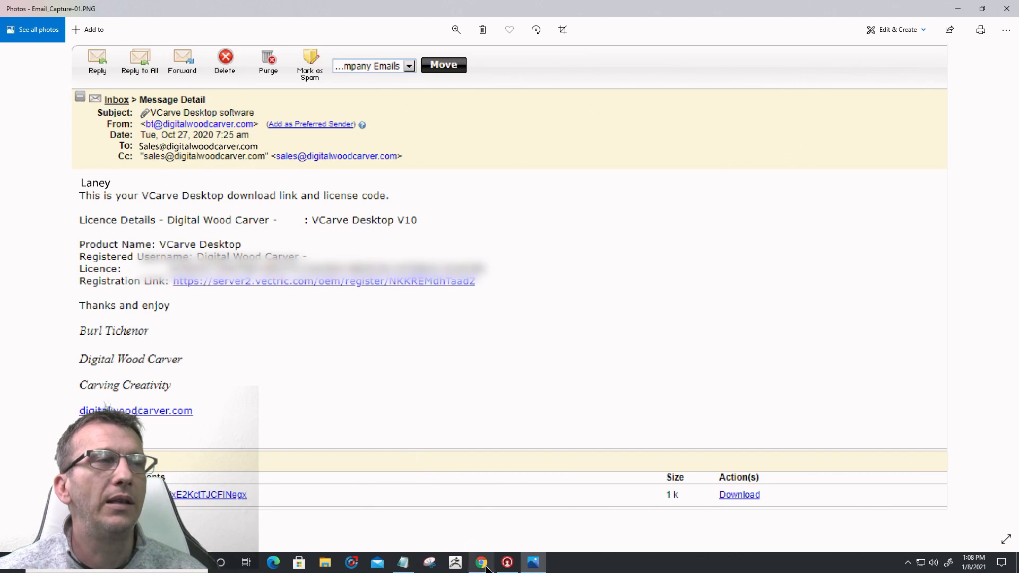
Step: Scroll up to the top of the VCarve Pro Registration page
scroll(481, 302, up, 1)
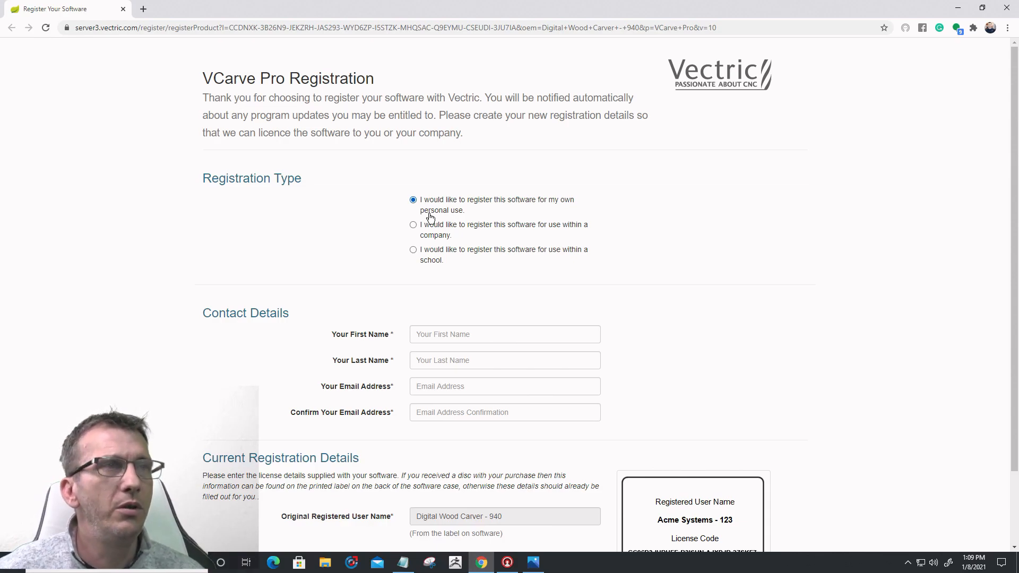
Step: Enter the contact's first name, last name and e-mail in the registration form, then open a new tab
click(439, 333)
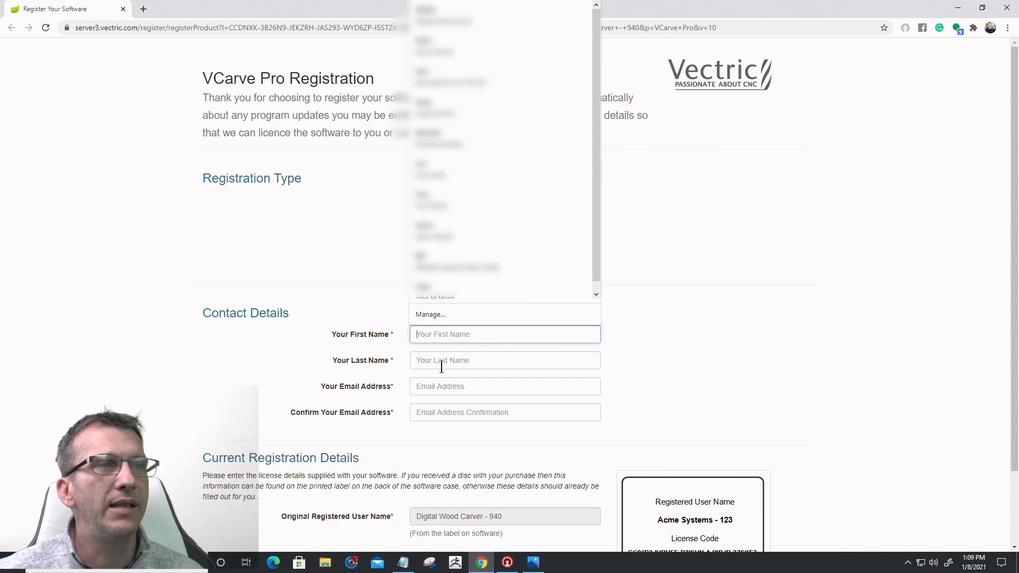
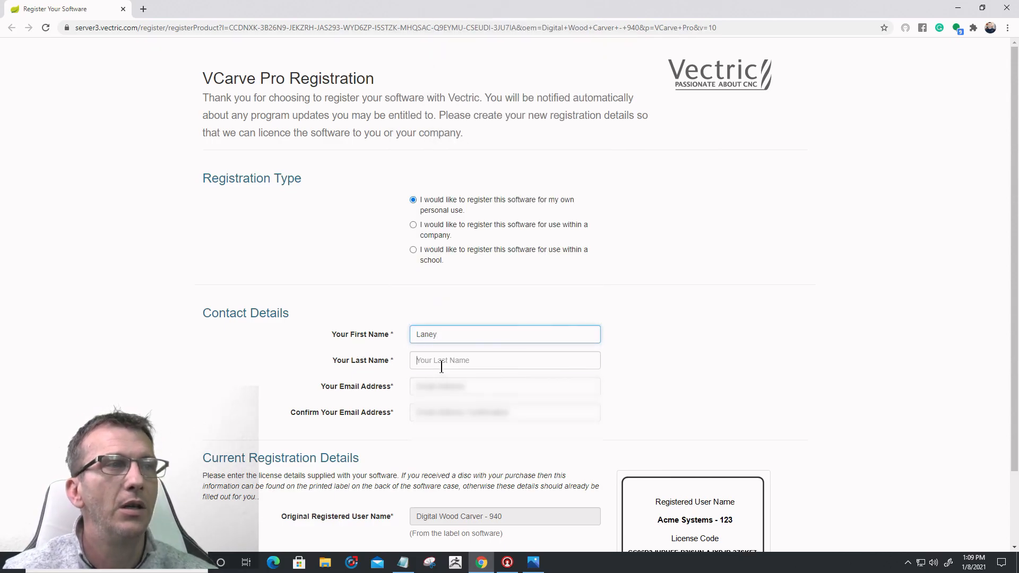
click(441, 363)
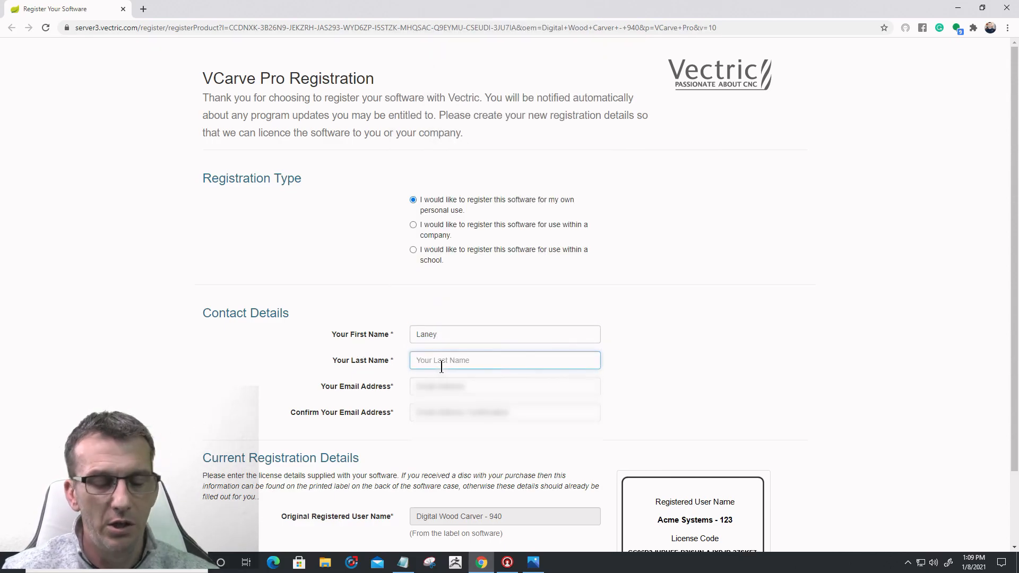
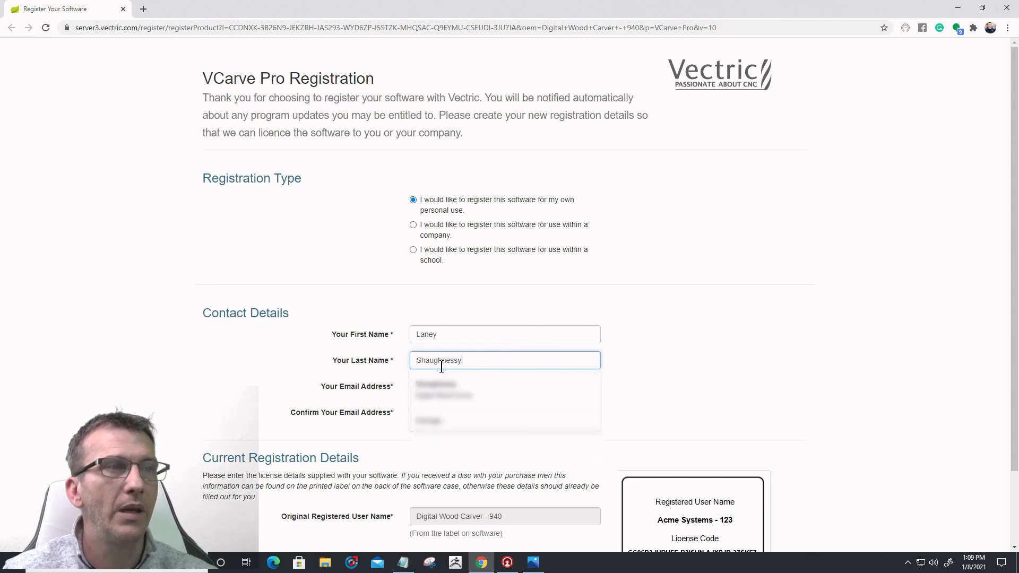
key(Tab)
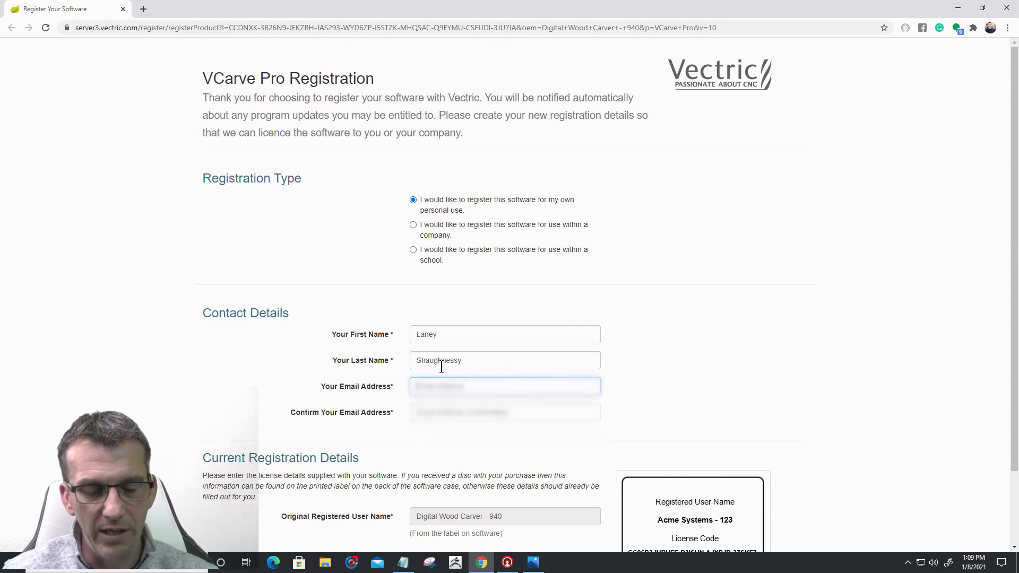
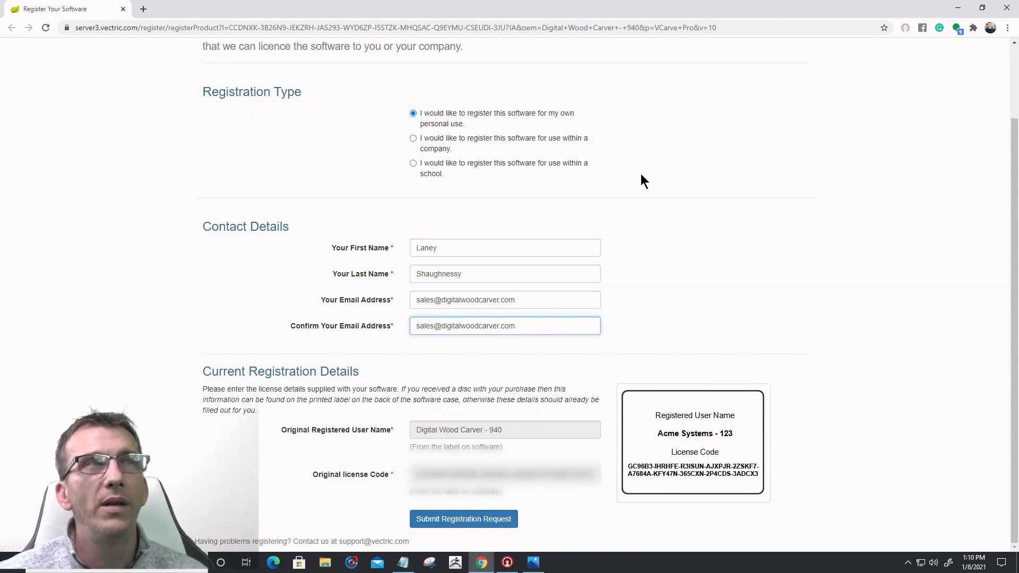
click(143, 9)
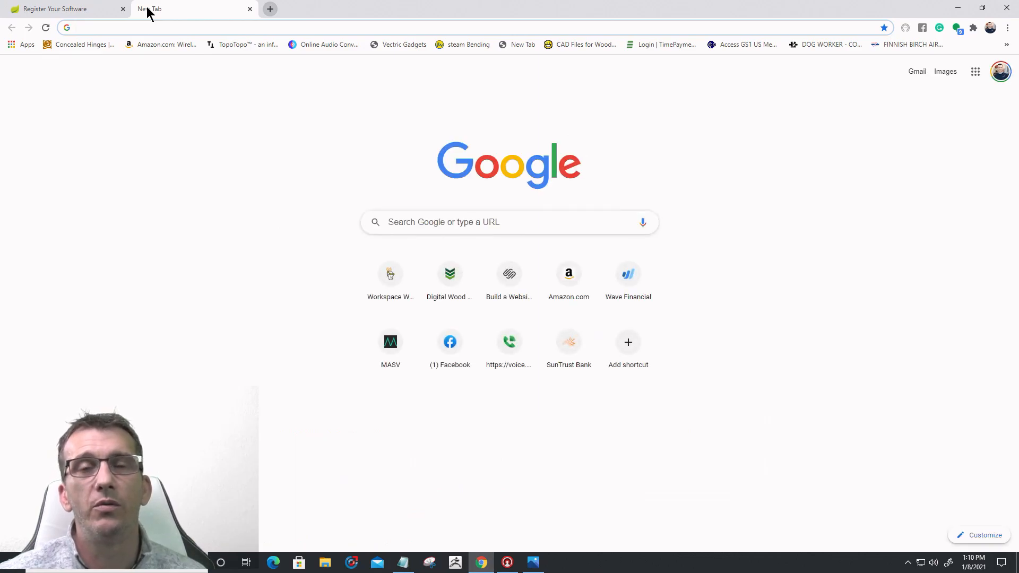
Step: Go to vectric.com and reach the V&Co portal's Customer Login page
click(175, 27)
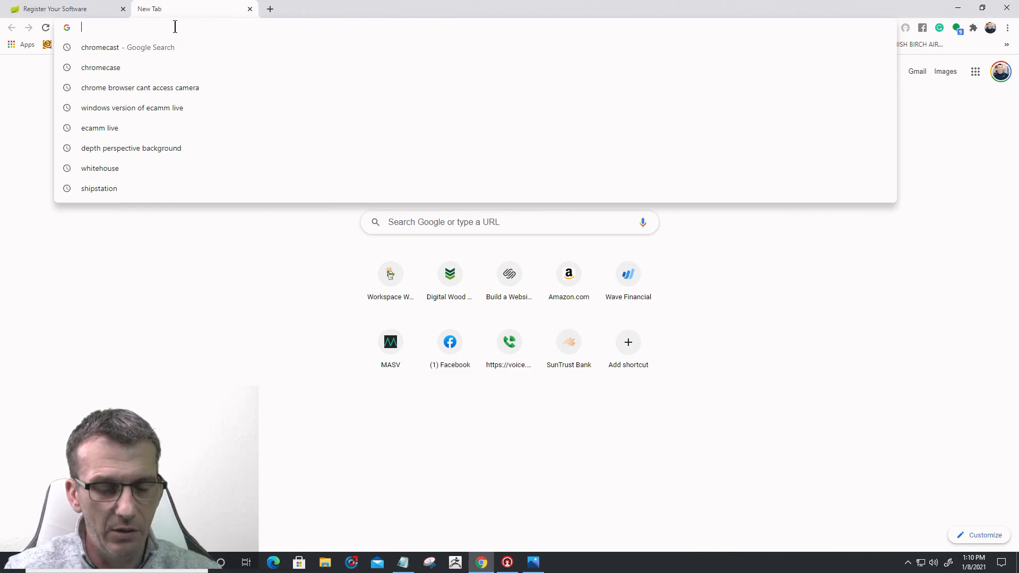
text(vectric.co)
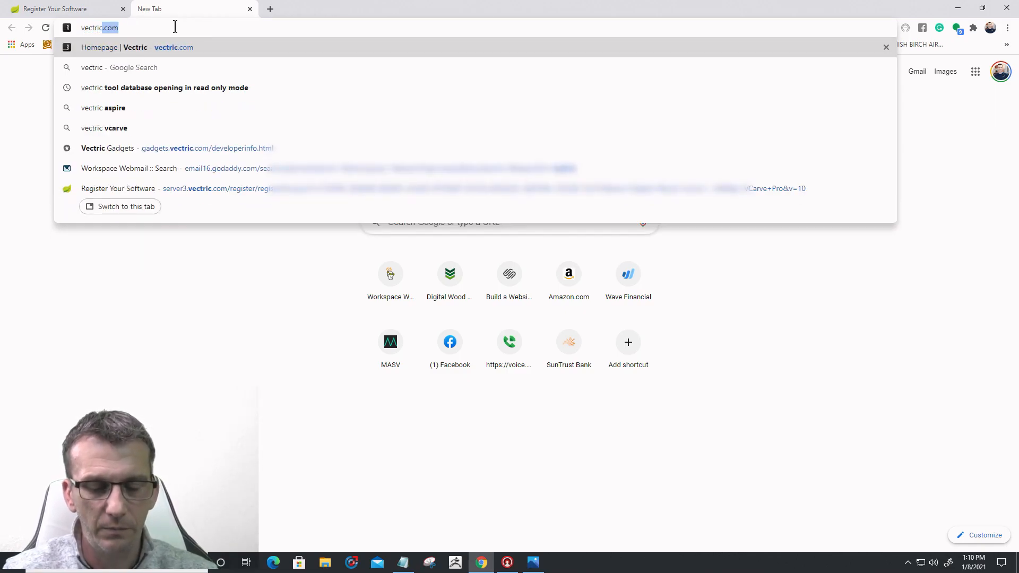
text(m)
key(Return)
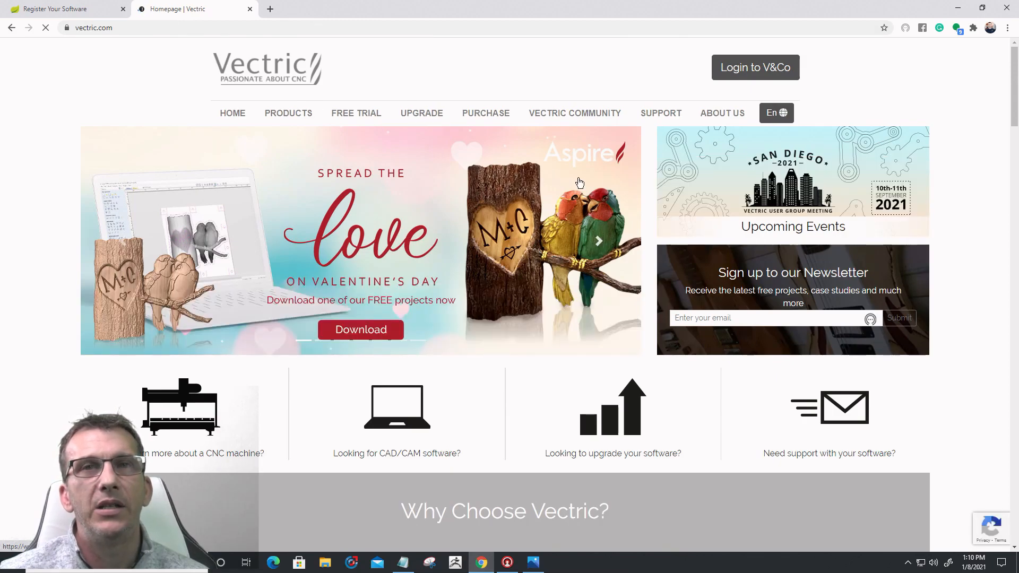
click(775, 73)
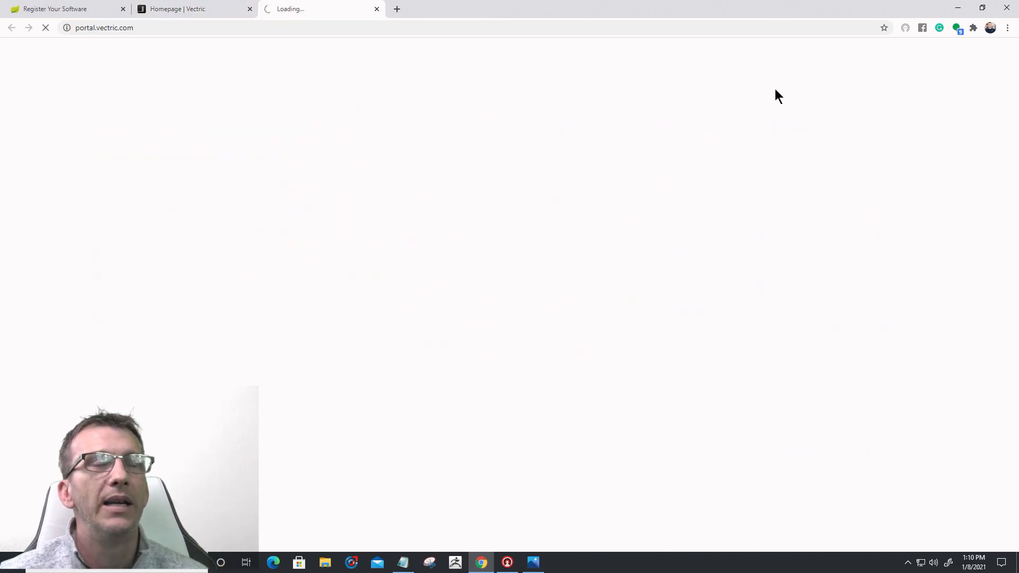
scroll(498, 334, down, 3)
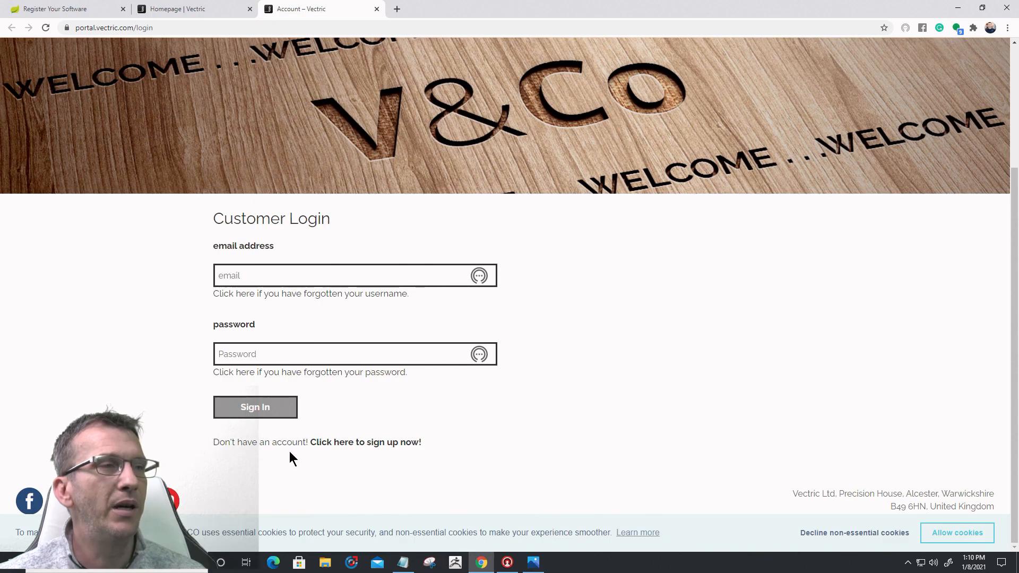
click(371, 443)
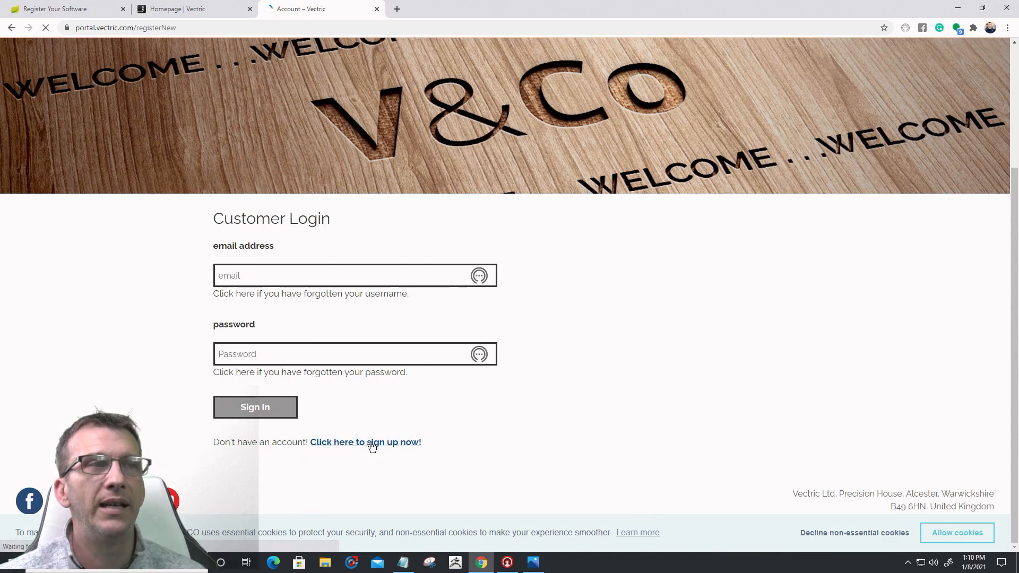
Step: Step through the Sign Up form's full name, e-mail and password fields, leaving them empty
scroll(655, 387, down, 2)
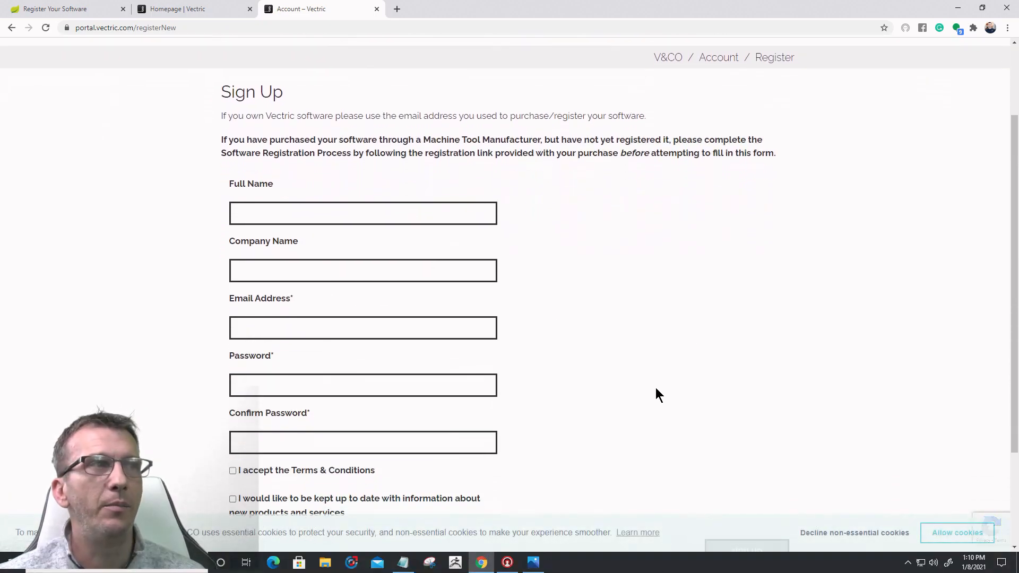
scroll(655, 388, up, 1)
click(292, 265)
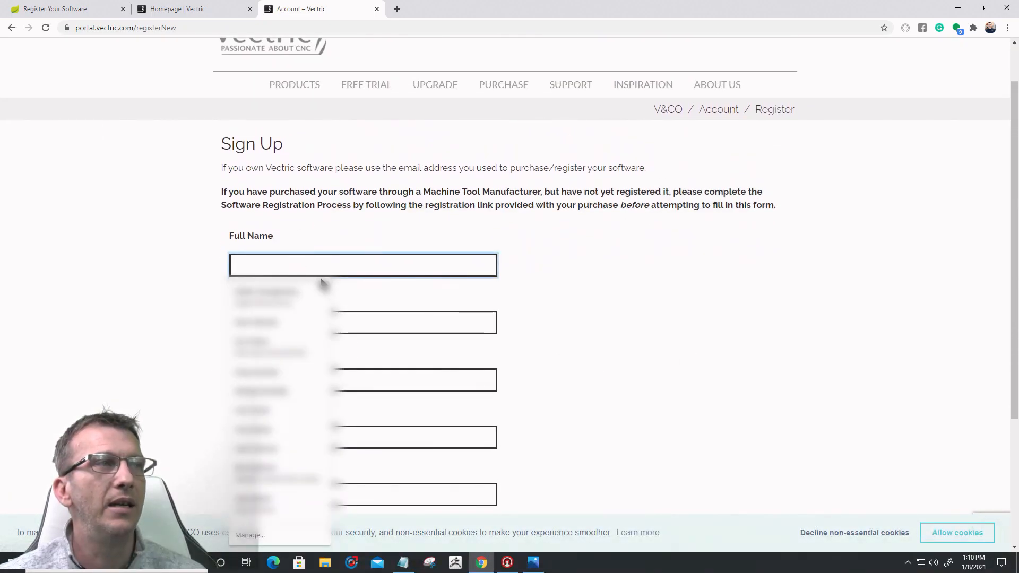
click(288, 263)
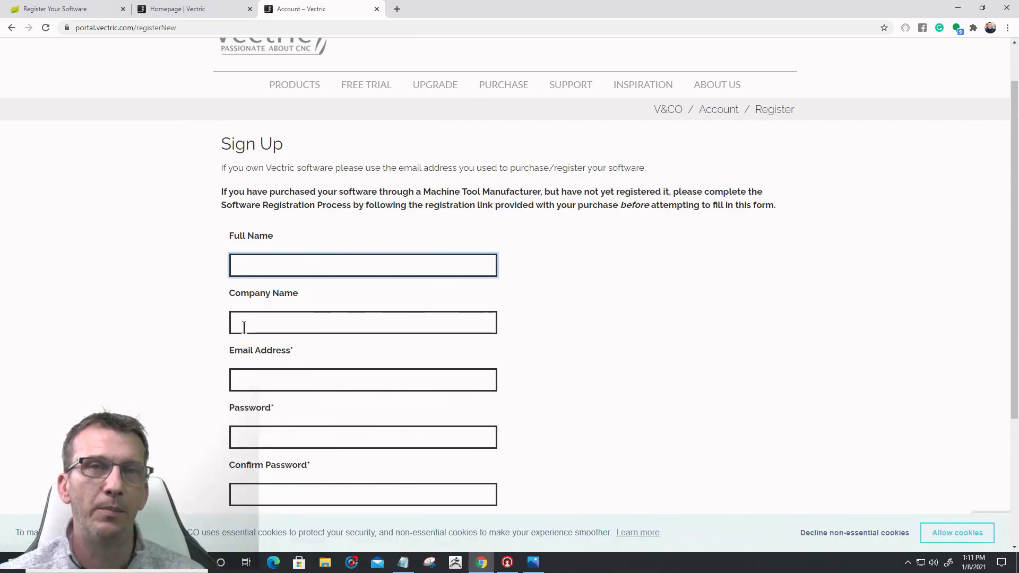
click(248, 377)
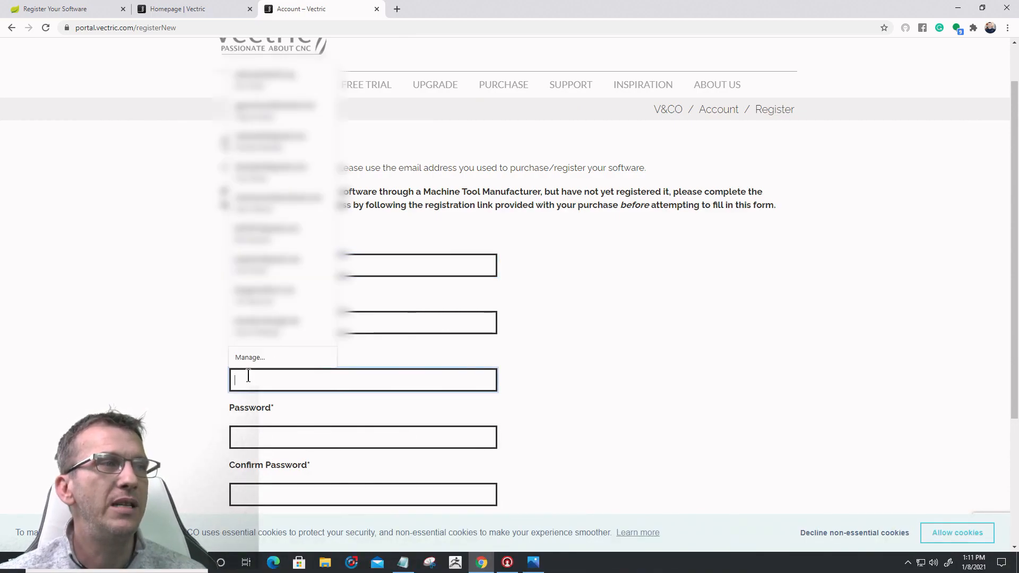
click(245, 430)
scroll(276, 404, down, 1)
scroll(276, 404, down, 1)
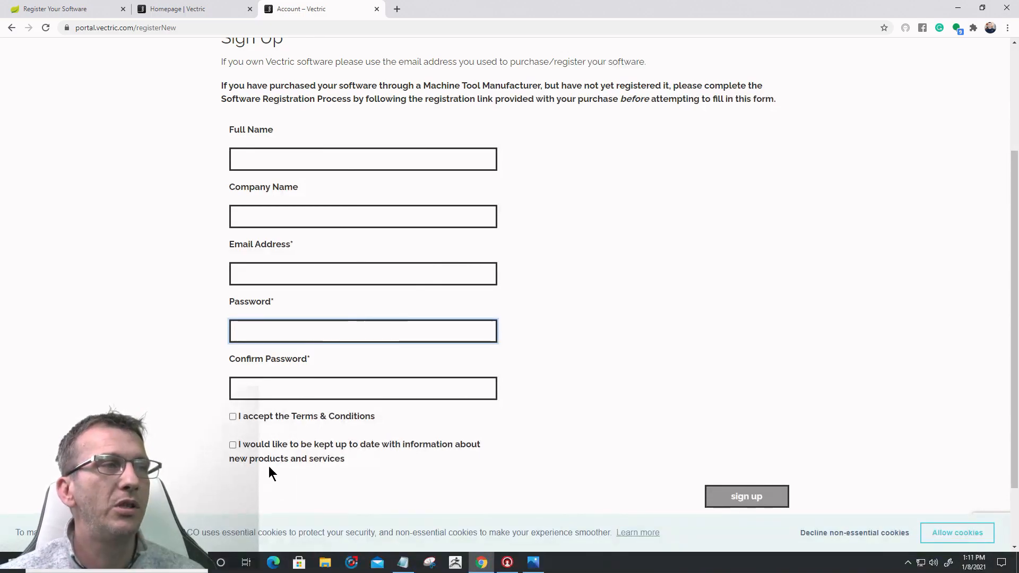
Step: Tick and untick the Terms & Conditions and product news boxes, then submit sign-up
click(233, 417)
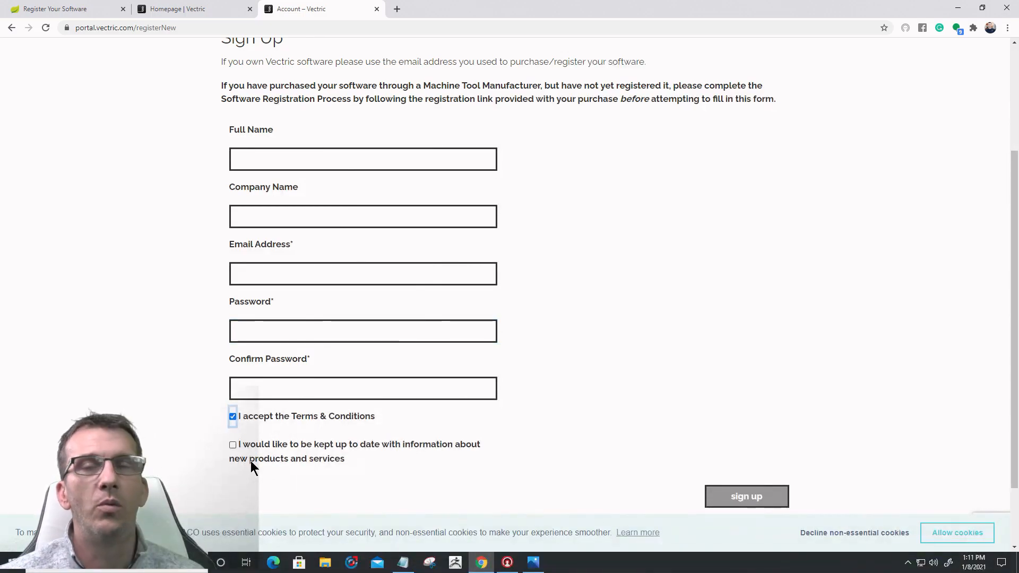
click(233, 417)
click(233, 445)
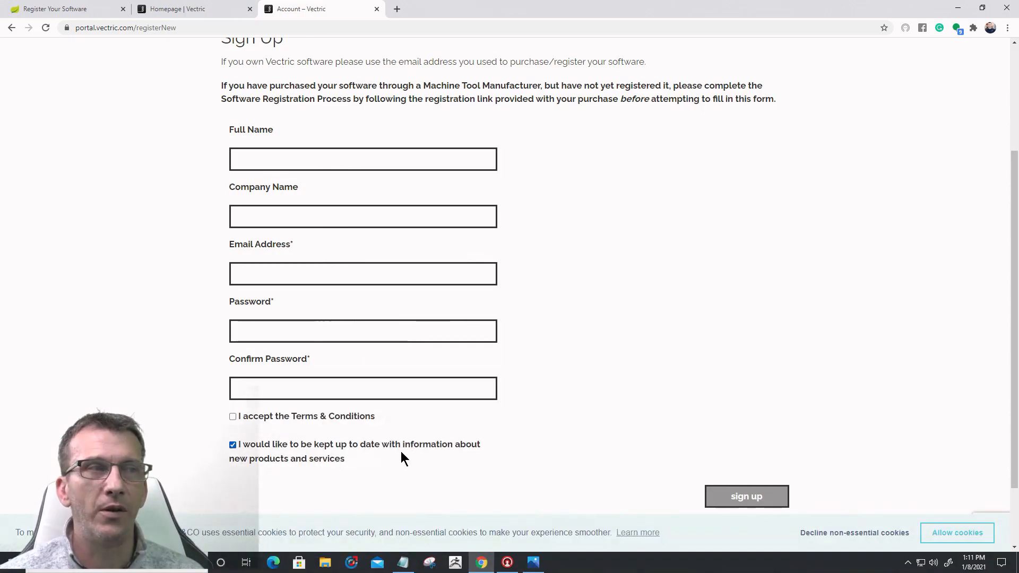
click(232, 445)
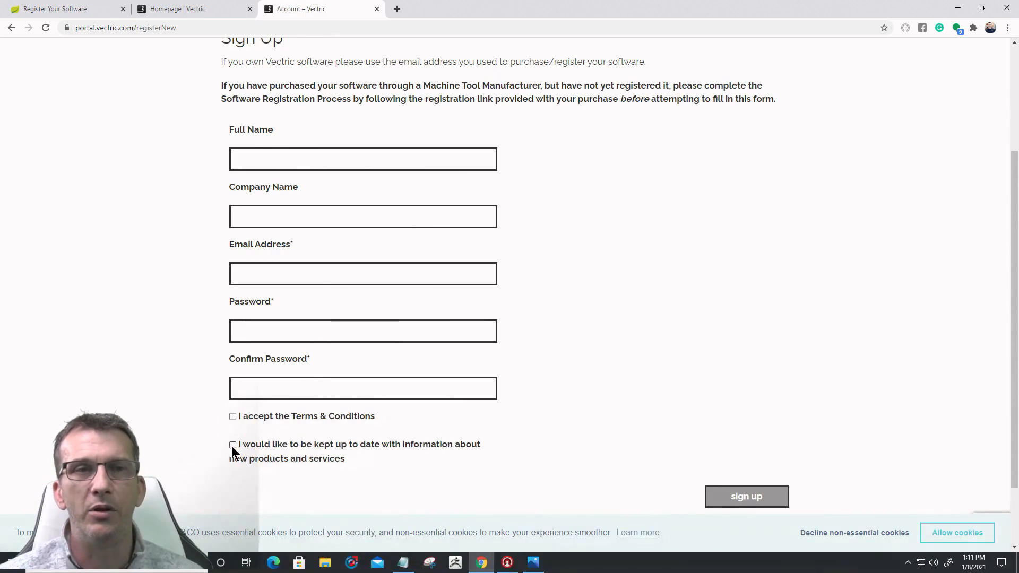
scroll(639, 394, down, 2)
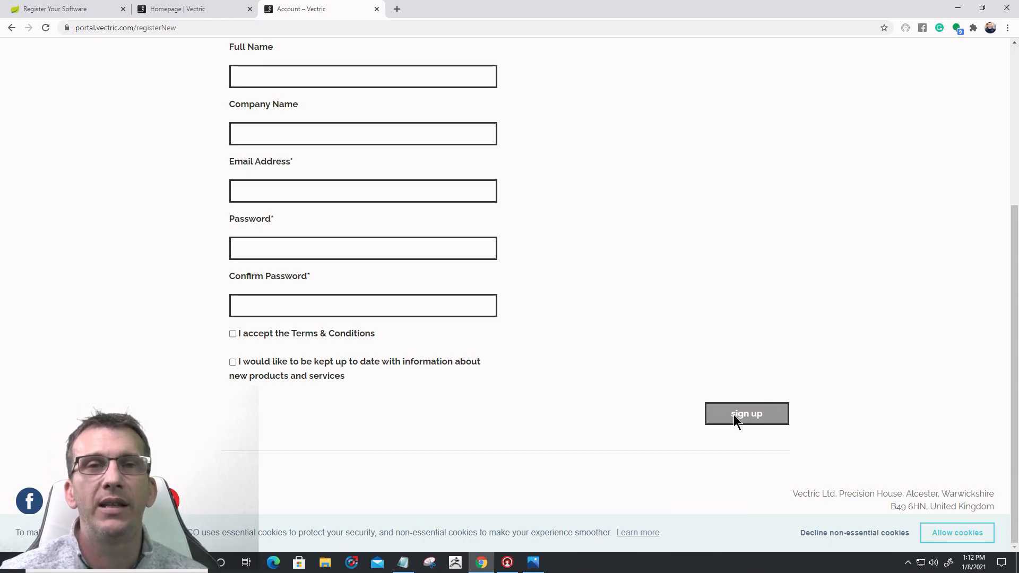
click(735, 414)
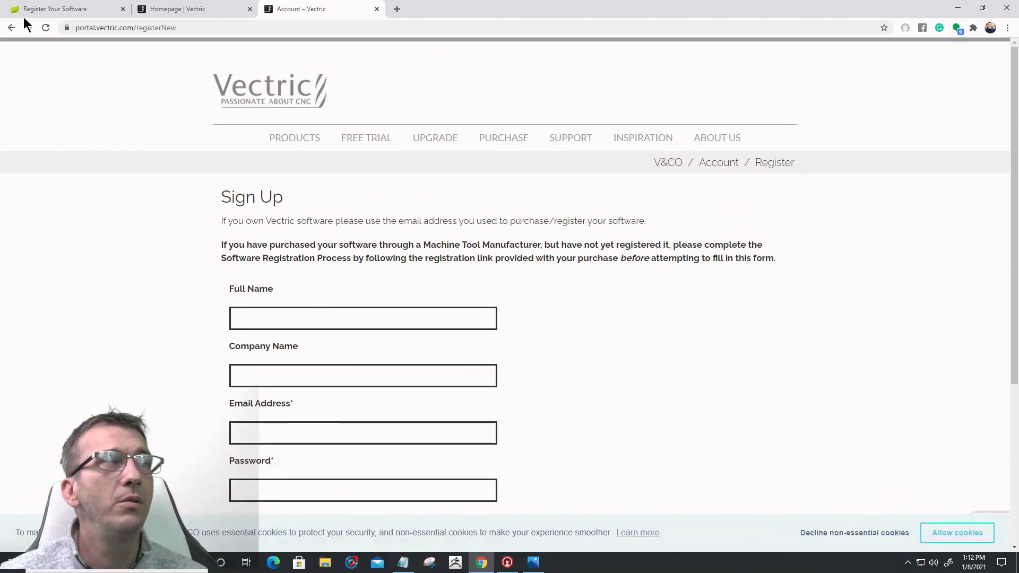
Step: Return to Customer Login and sign in using Chrome's saved e-mail and password
click(11, 29)
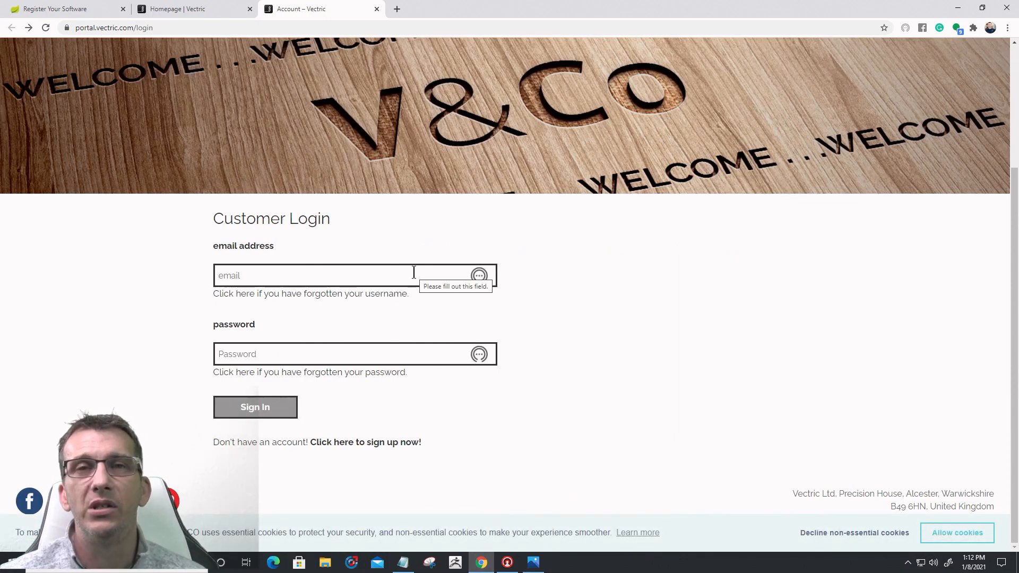
click(268, 276)
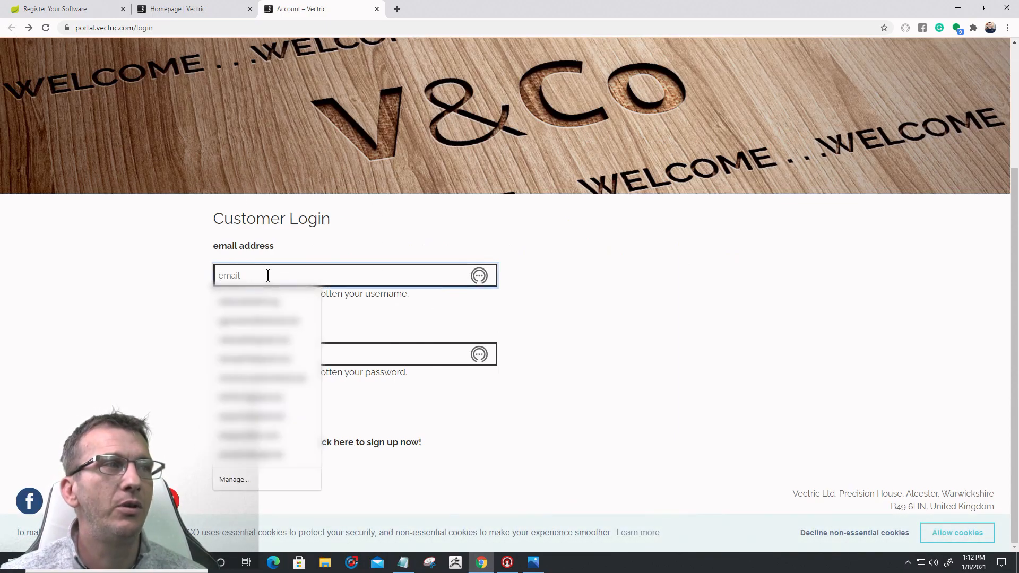
click(272, 393)
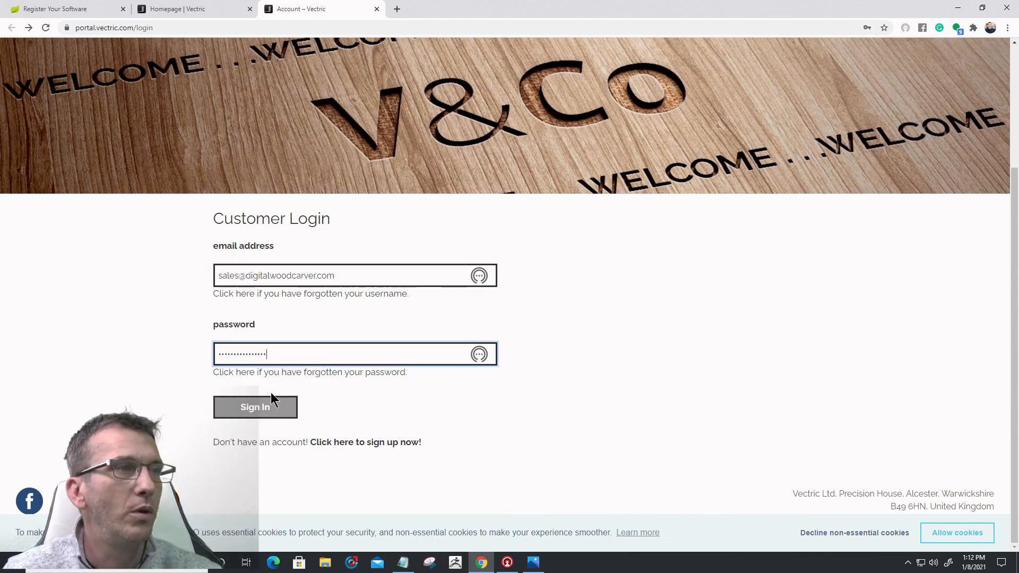
click(259, 408)
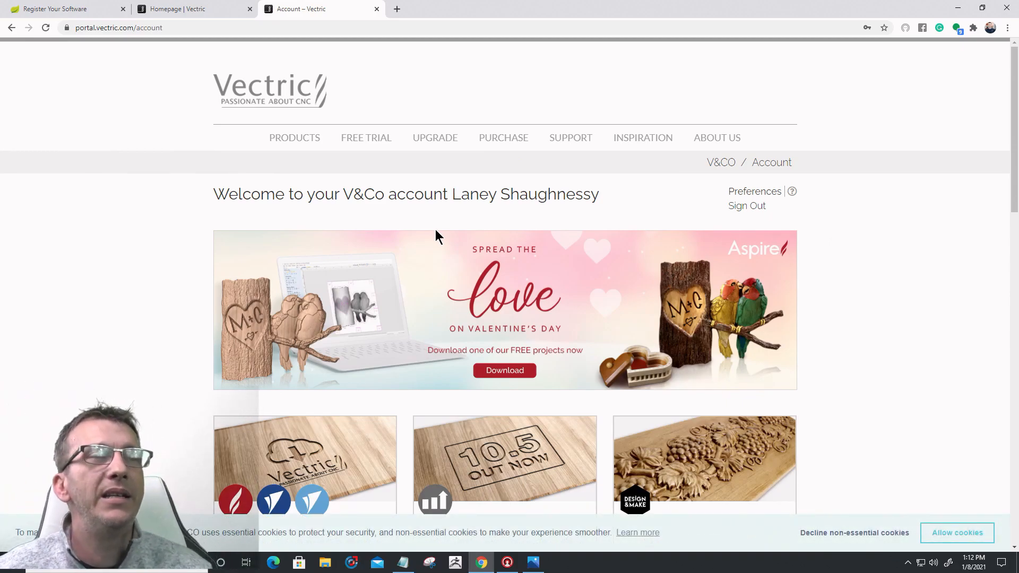
scroll(451, 240, down, 1)
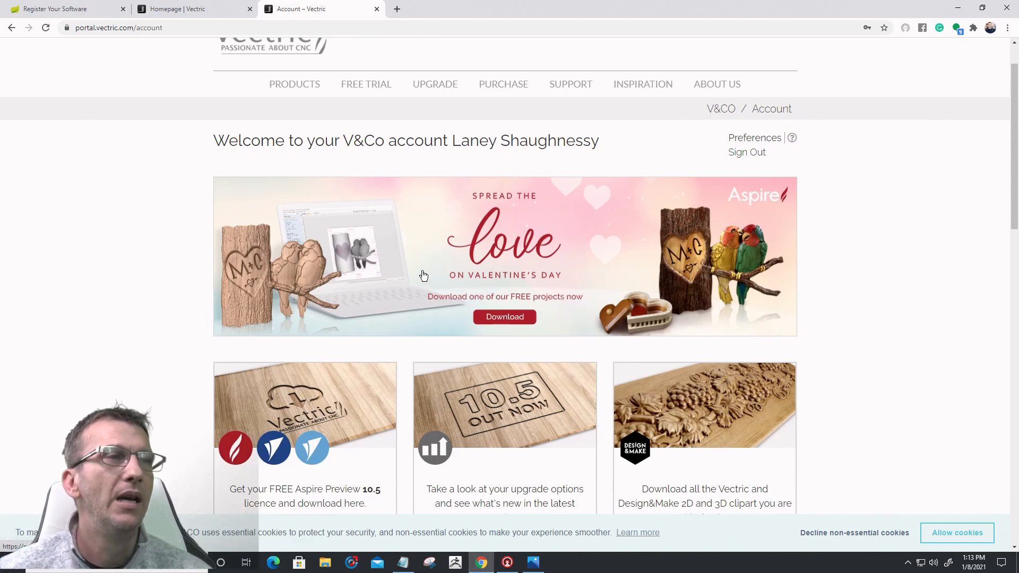
scroll(421, 269, down, 4)
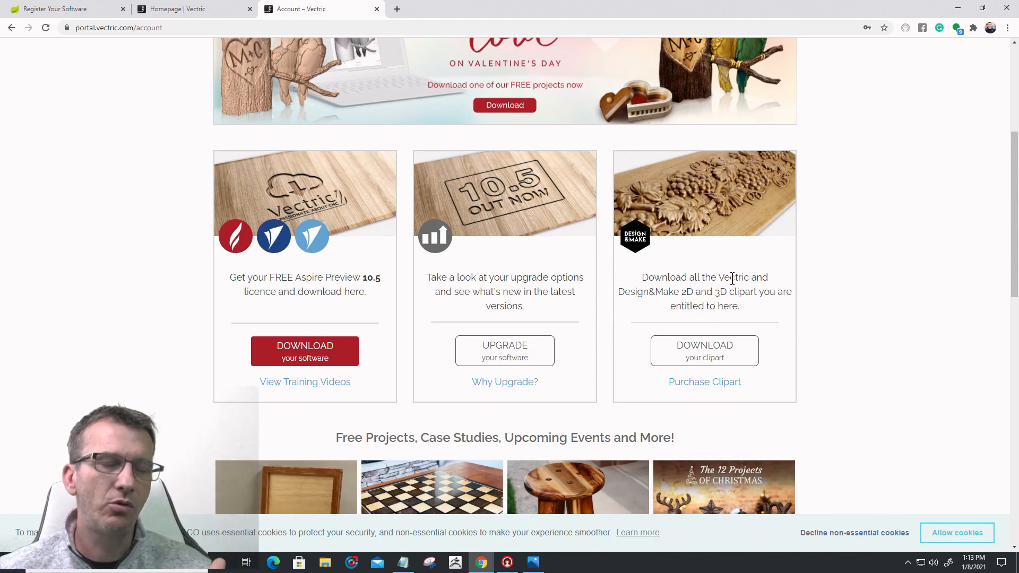
scroll(732, 279, down, 5)
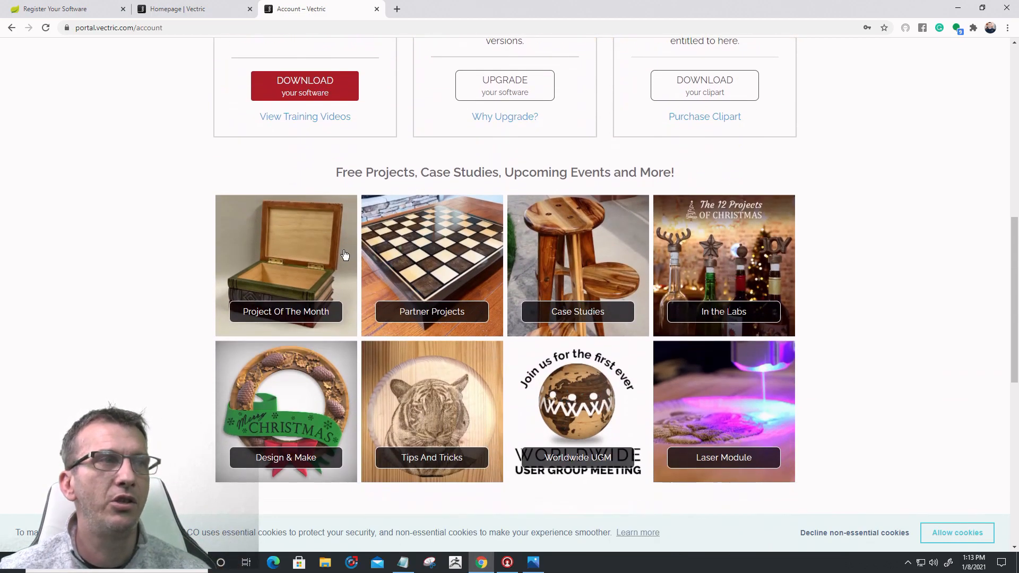
click(265, 283)
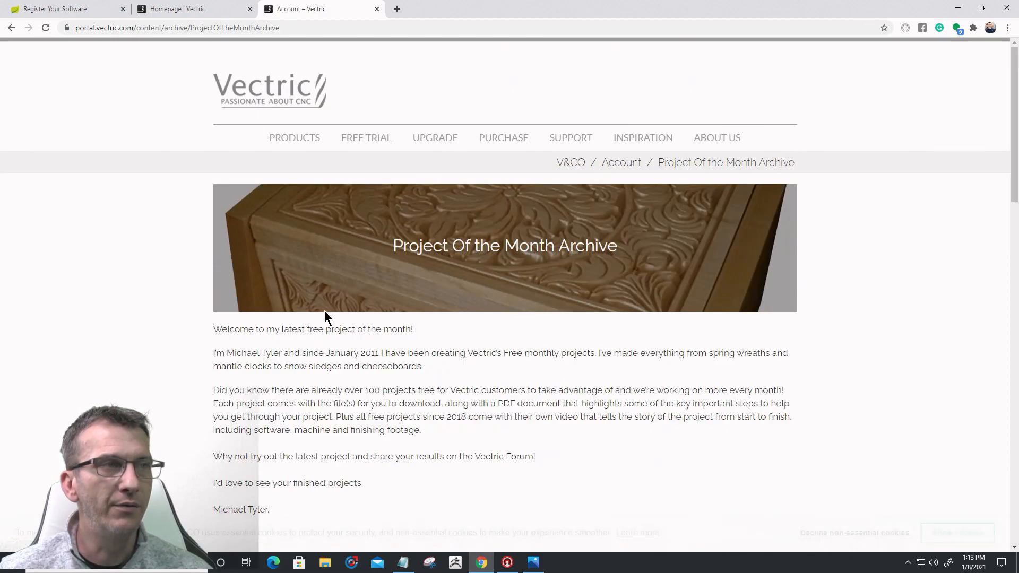
scroll(319, 315, down, 9)
scroll(345, 326, down, 1)
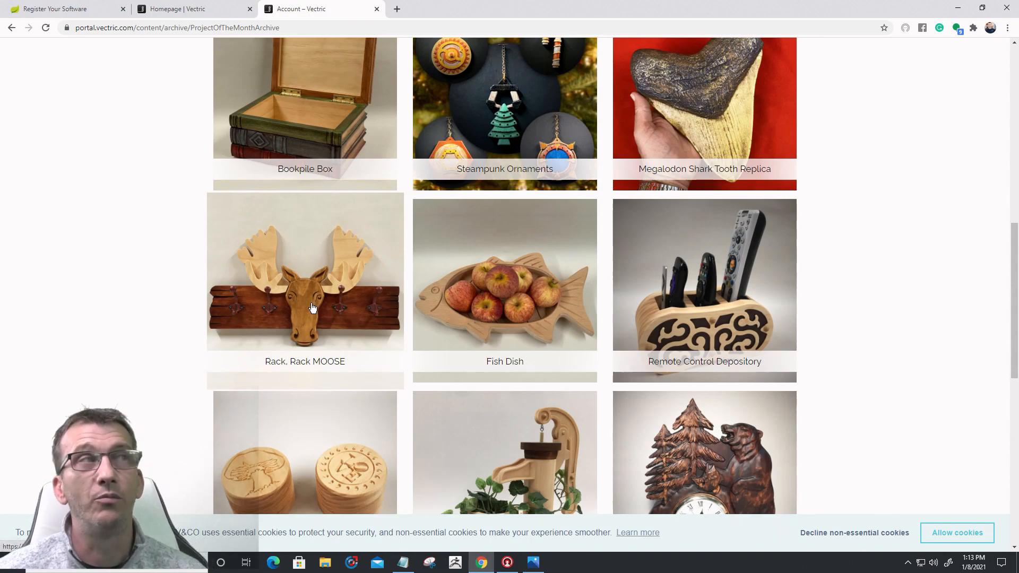
click(11, 29)
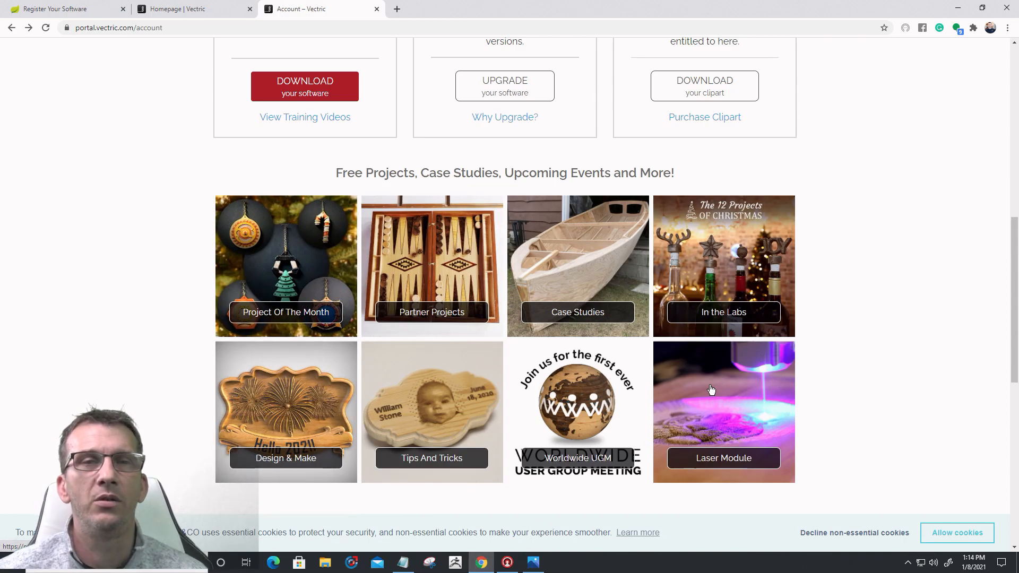
click(721, 464)
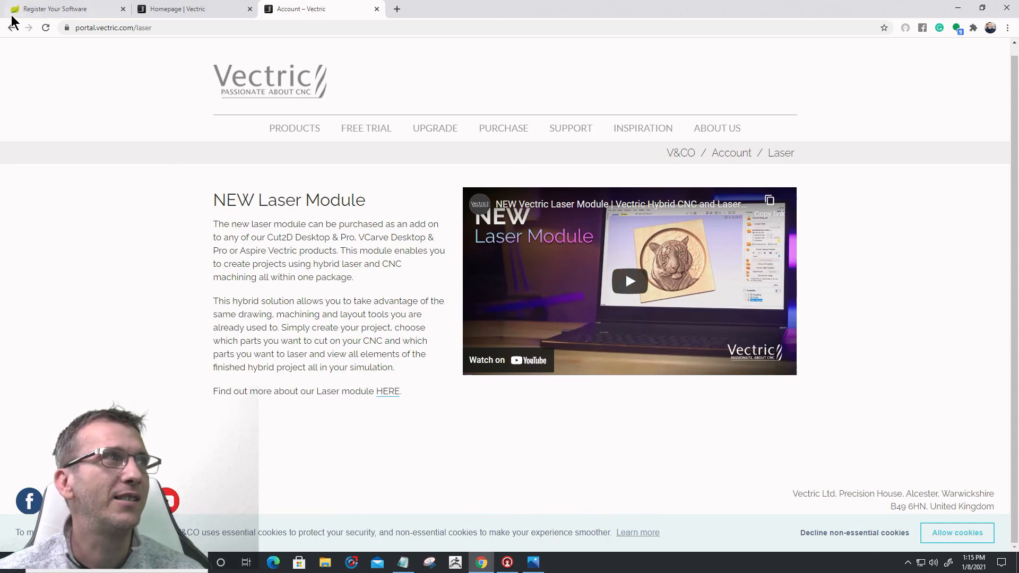
click(12, 29)
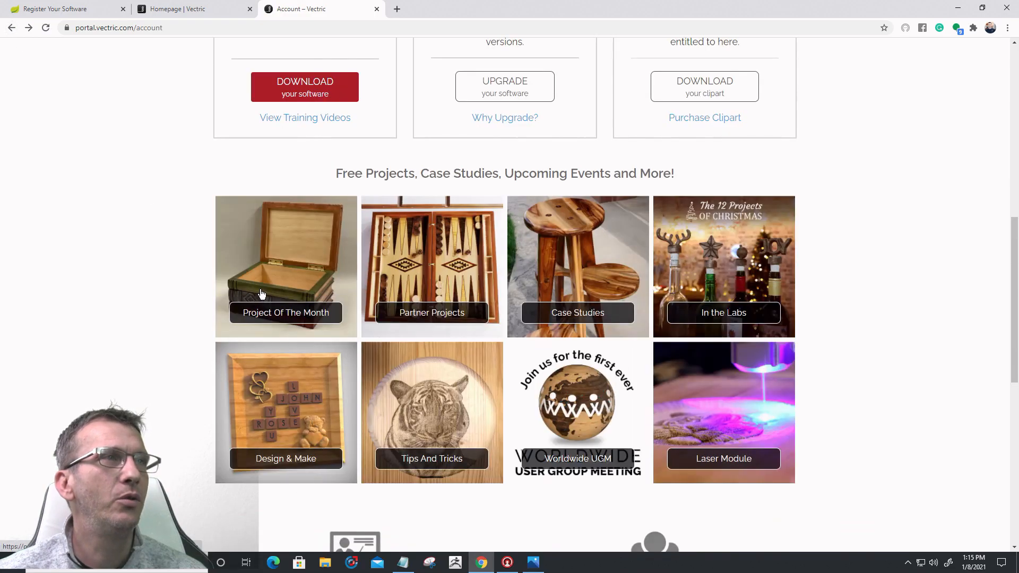
Step: Open the software and licences list via the account page's DOWNLOAD your software button
scroll(261, 294, up, 4)
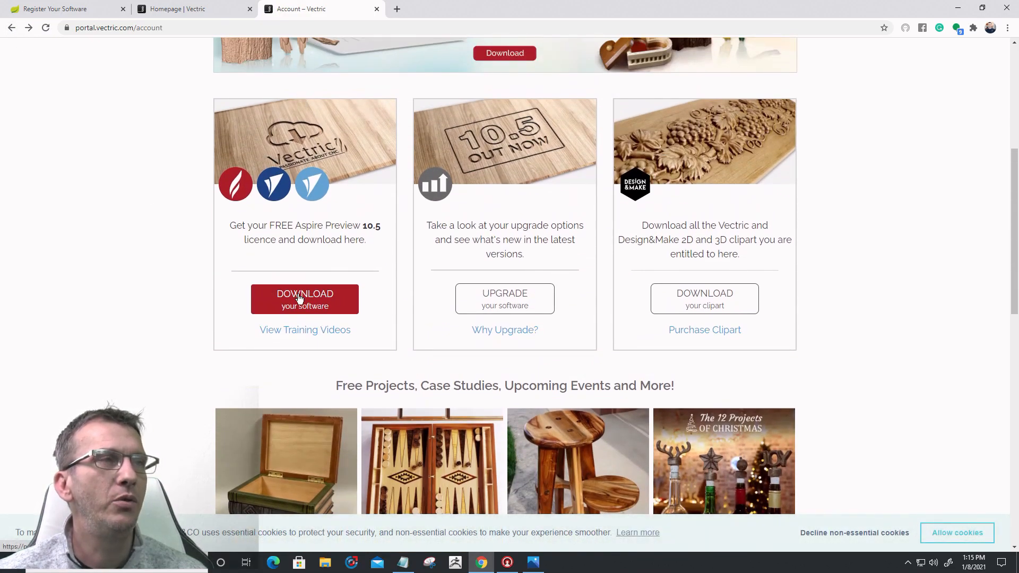
click(311, 305)
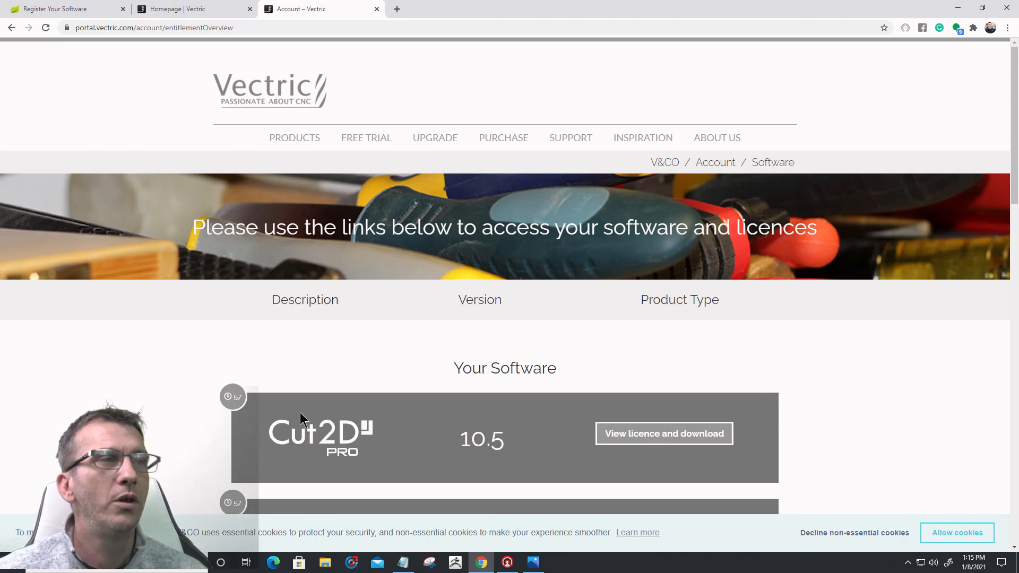
Step: Browse the owned 10.5 products and open VCarve Pro's licence and download page
scroll(521, 356, down, 5)
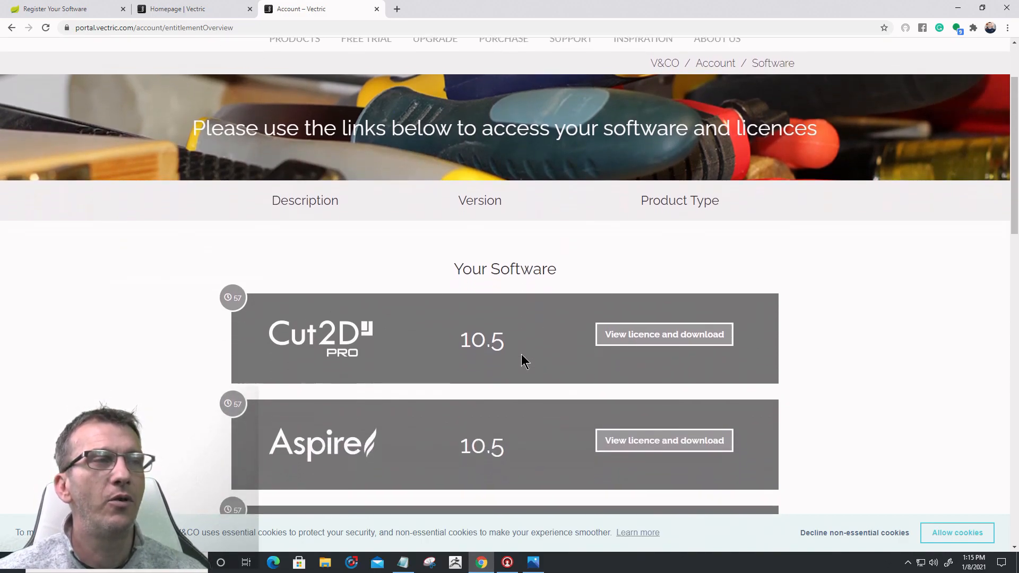
scroll(524, 361, down, 1)
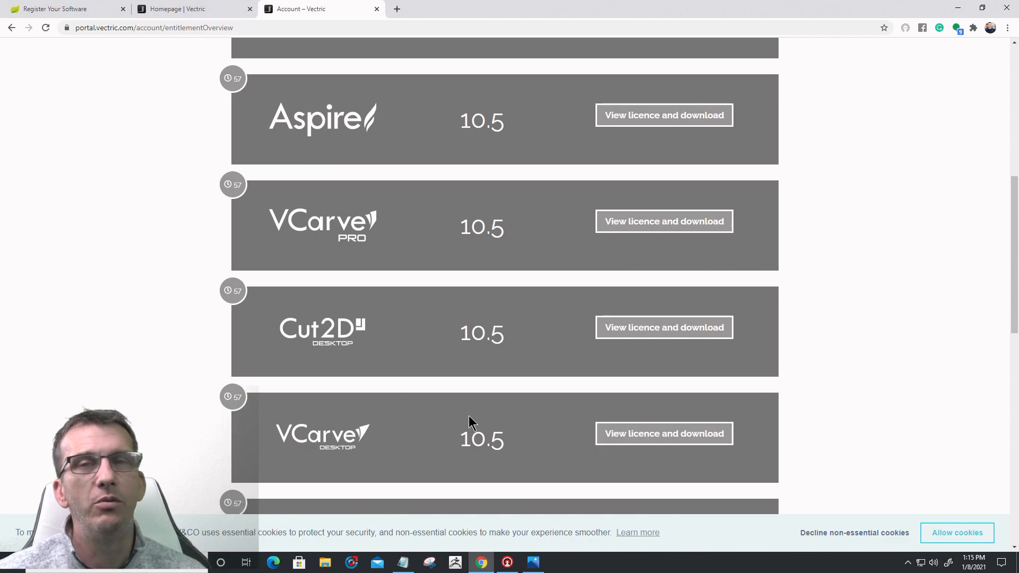
scroll(469, 423, up, 5)
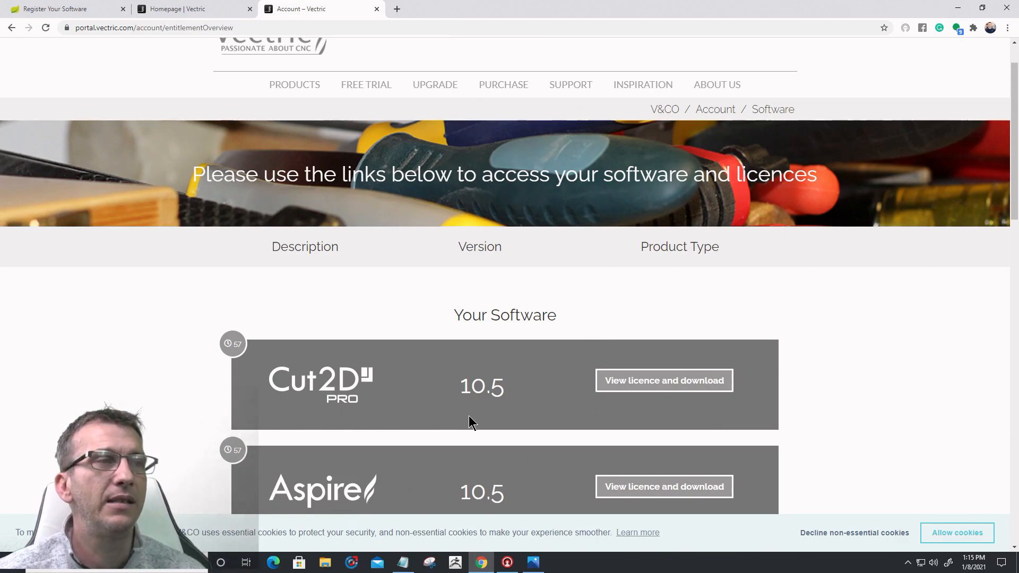
scroll(470, 416, down, 3)
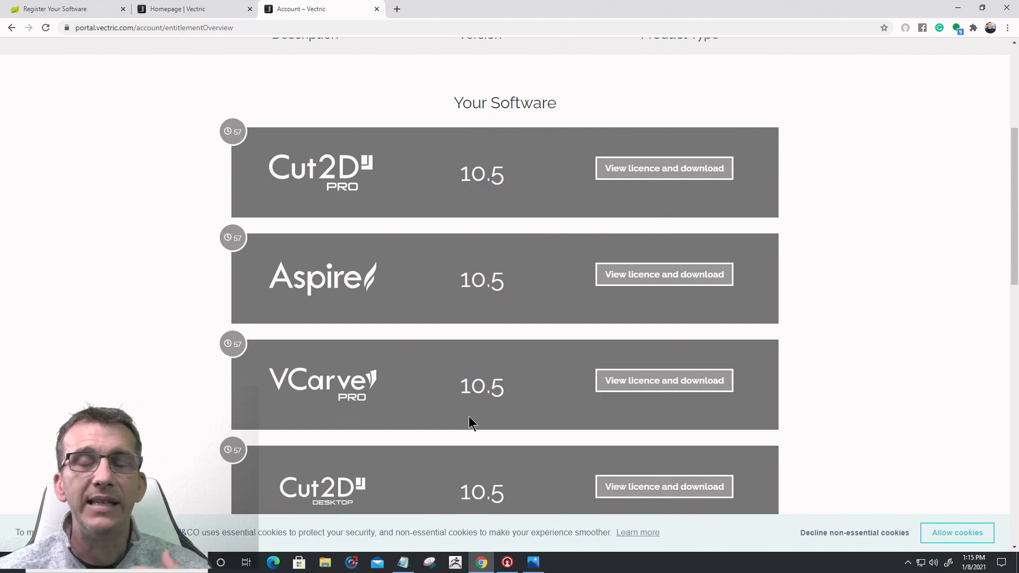
scroll(382, 353, down, 6)
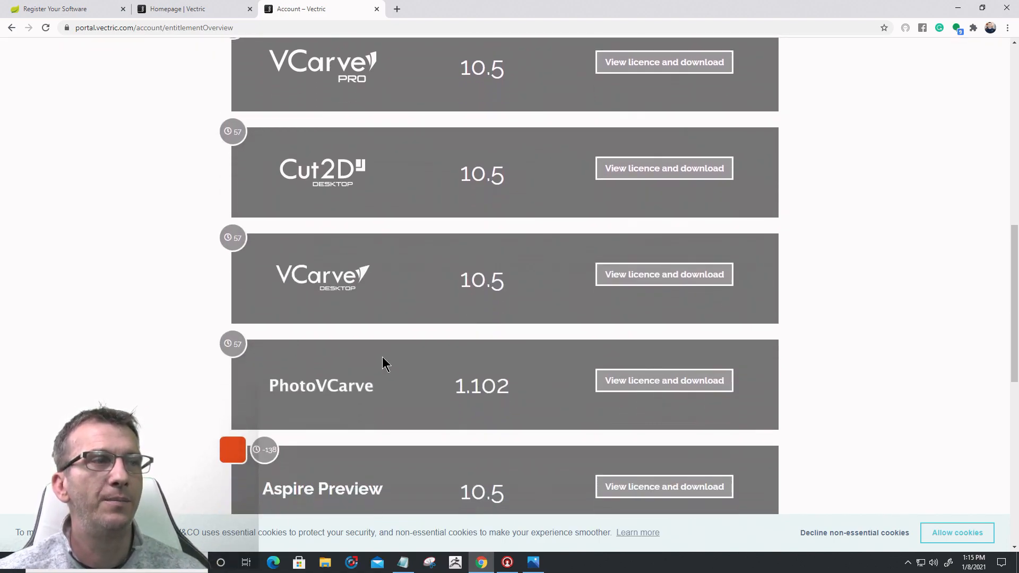
scroll(382, 357, up, 6)
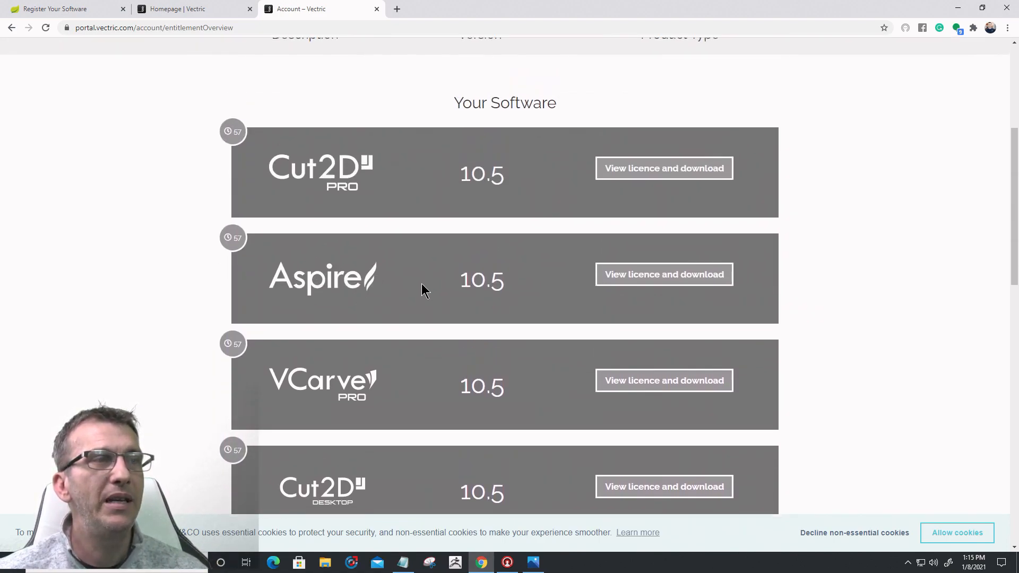
scroll(421, 290, down, 9)
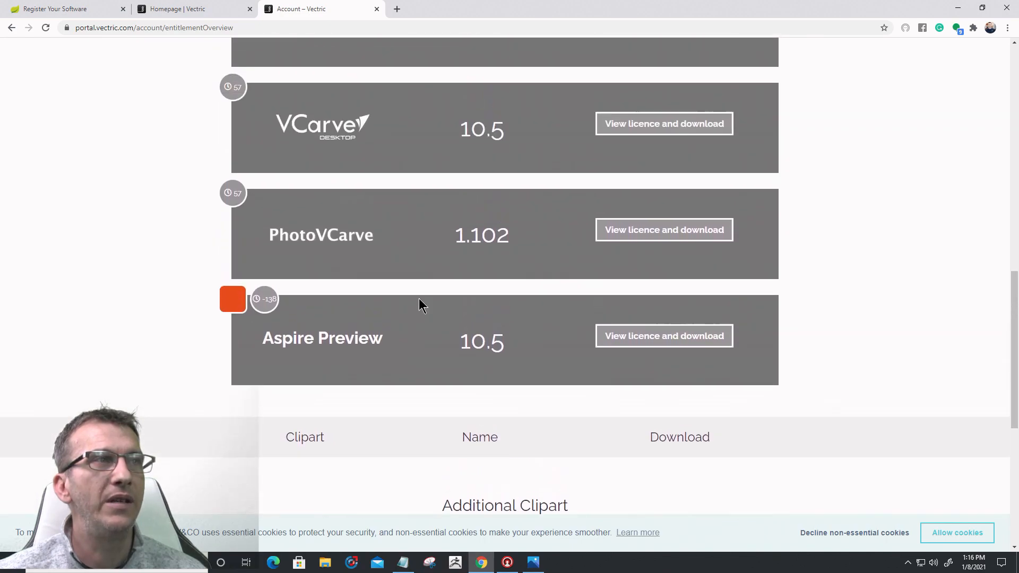
scroll(419, 298, up, 7)
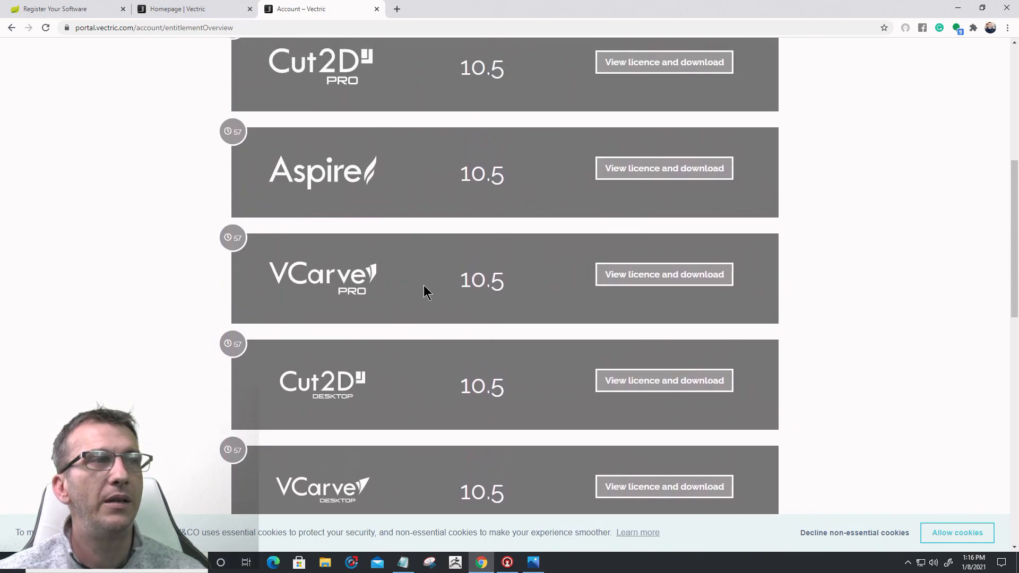
click(663, 284)
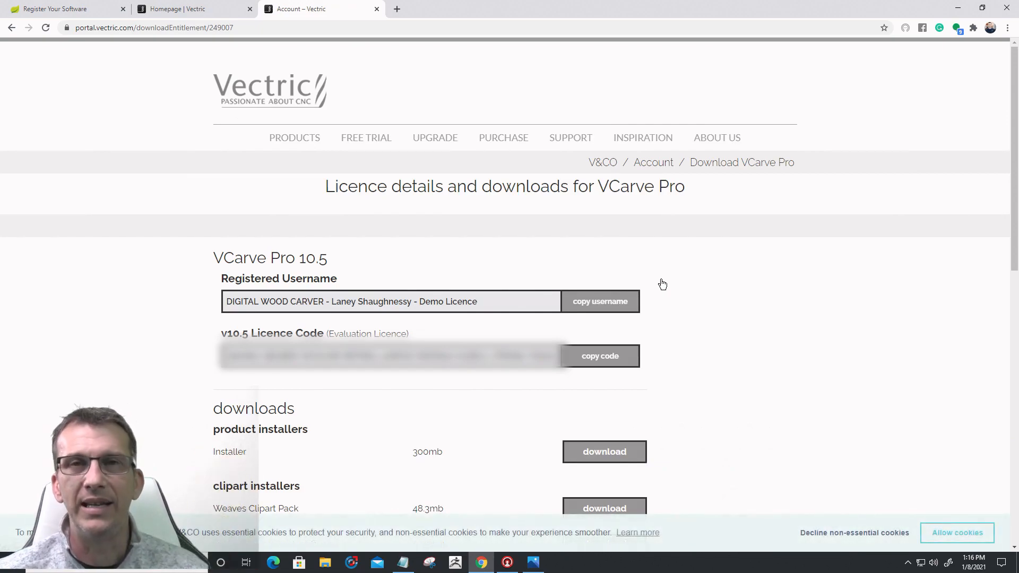
Step: Download the VCarve Pro 10.5 installer, check Chrome's downloads, and minimise the browser
scroll(661, 286, down, 3)
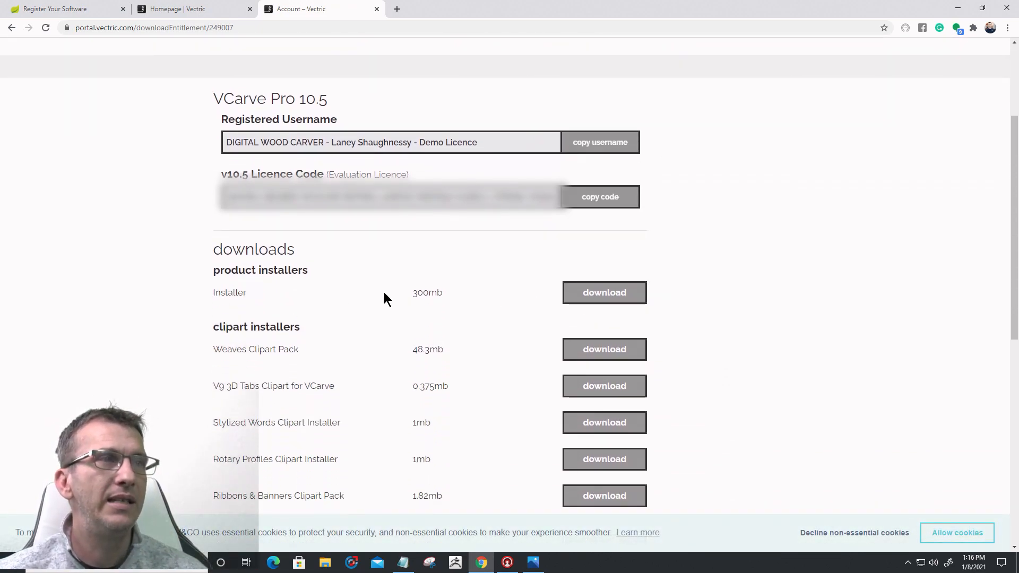
click(600, 295)
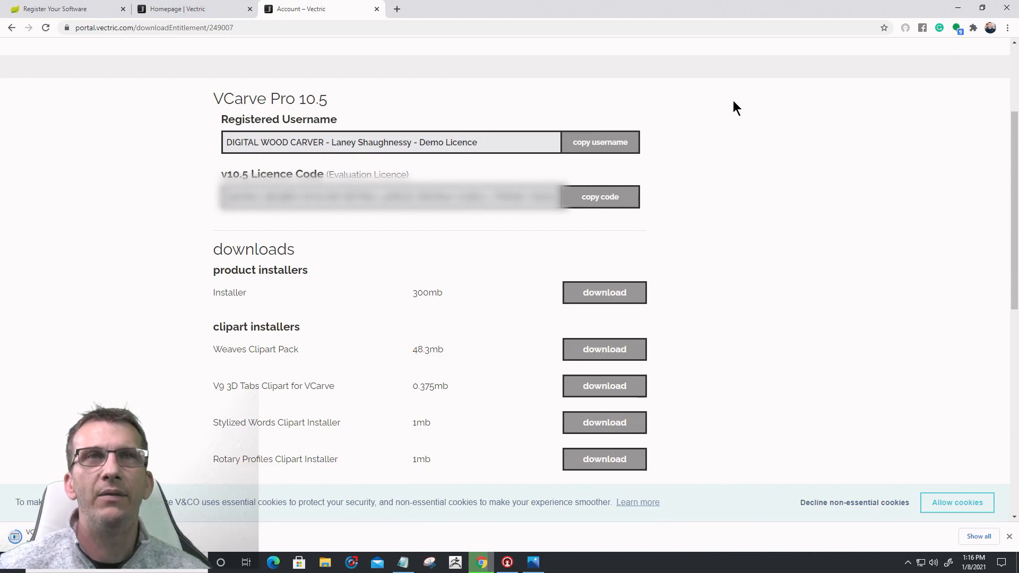
click(1008, 27)
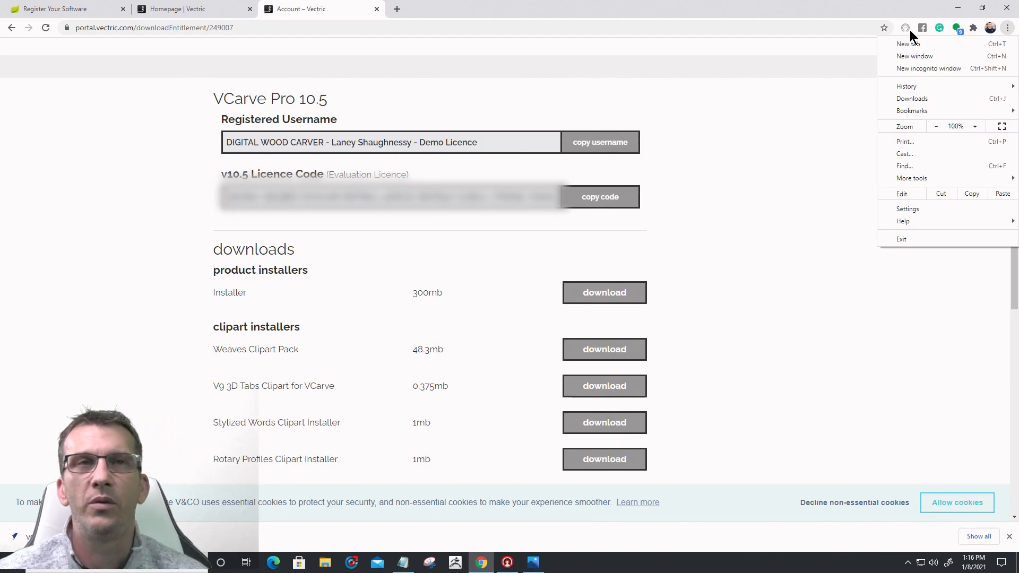
click(816, 106)
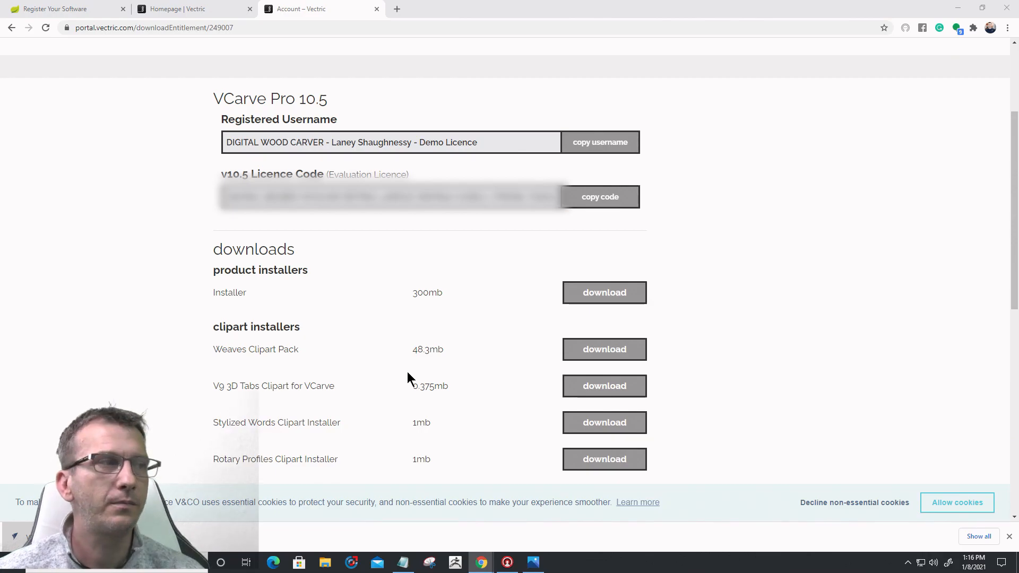
click(956, 9)
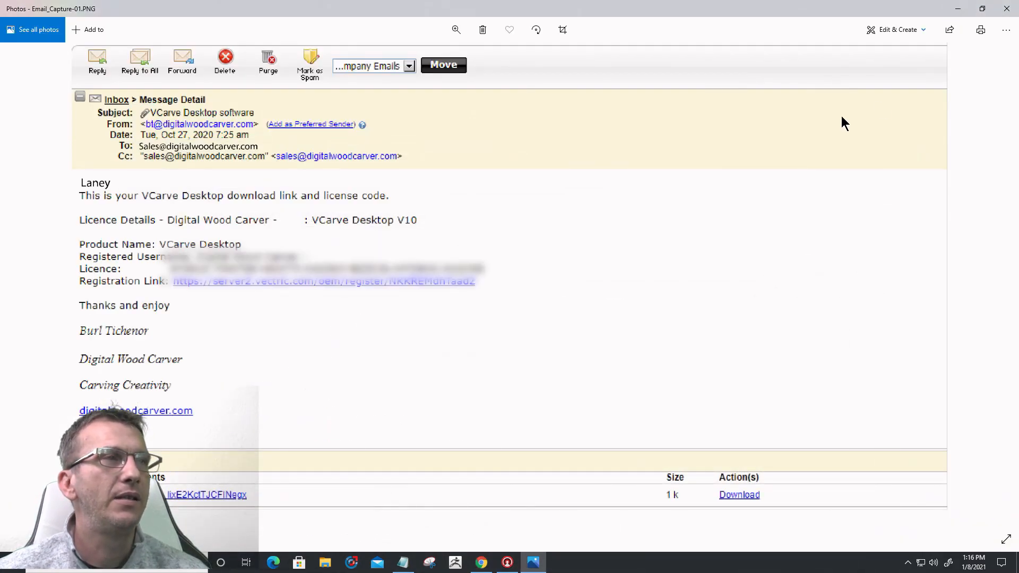
Step: Minimise the Photos licence screenshot to reveal the desktop
click(958, 9)
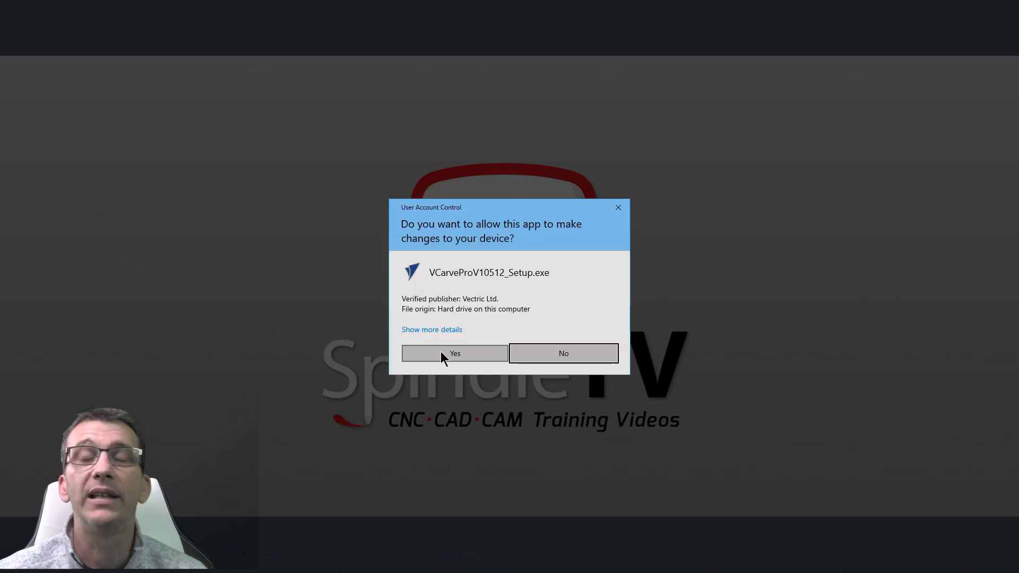
Step: Allow the installer, keep English, and accept the VCarve Pro 10.5 licence agreement
click(441, 353)
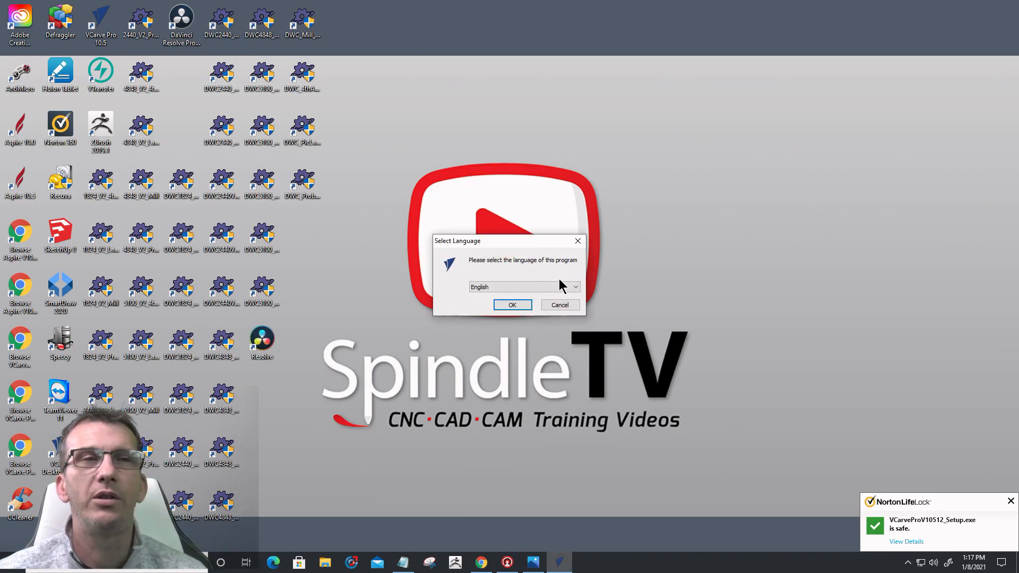
click(565, 289)
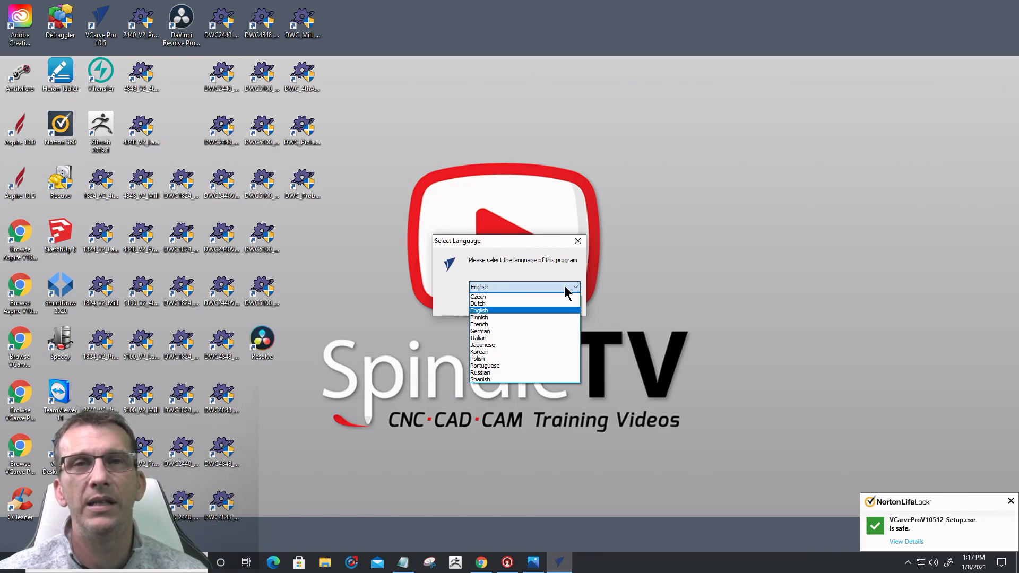
click(492, 310)
click(502, 306)
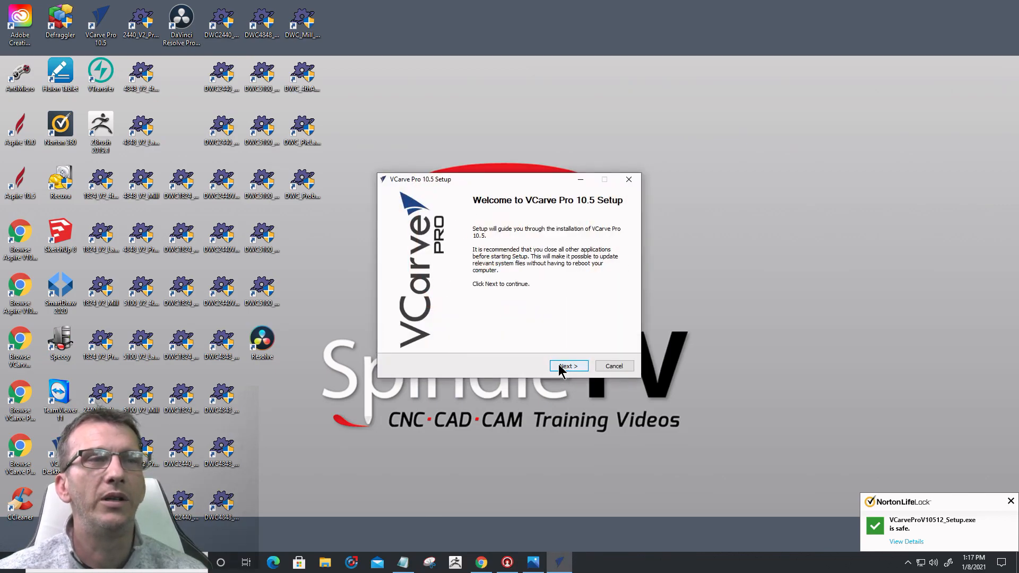
click(562, 367)
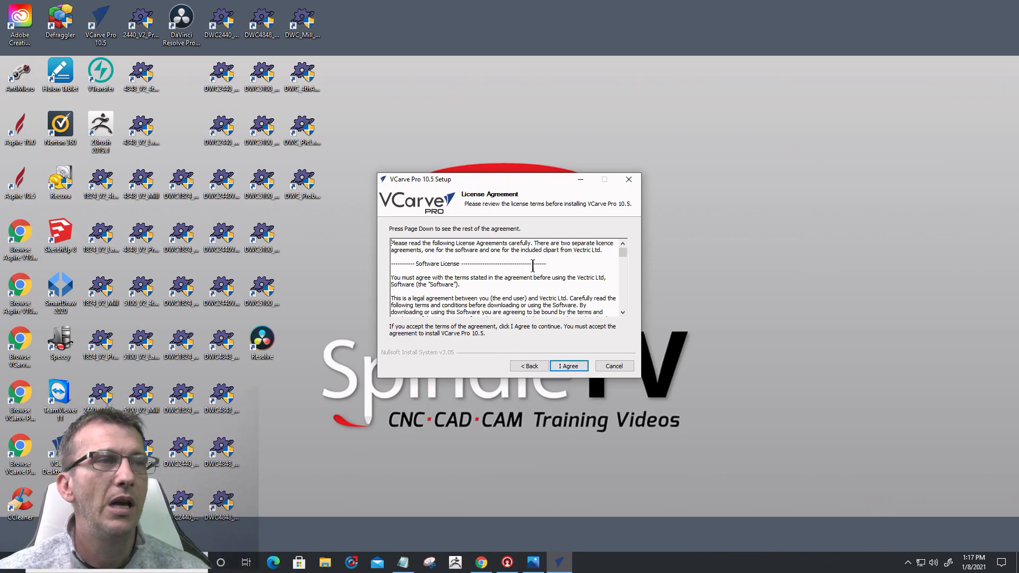
click(567, 369)
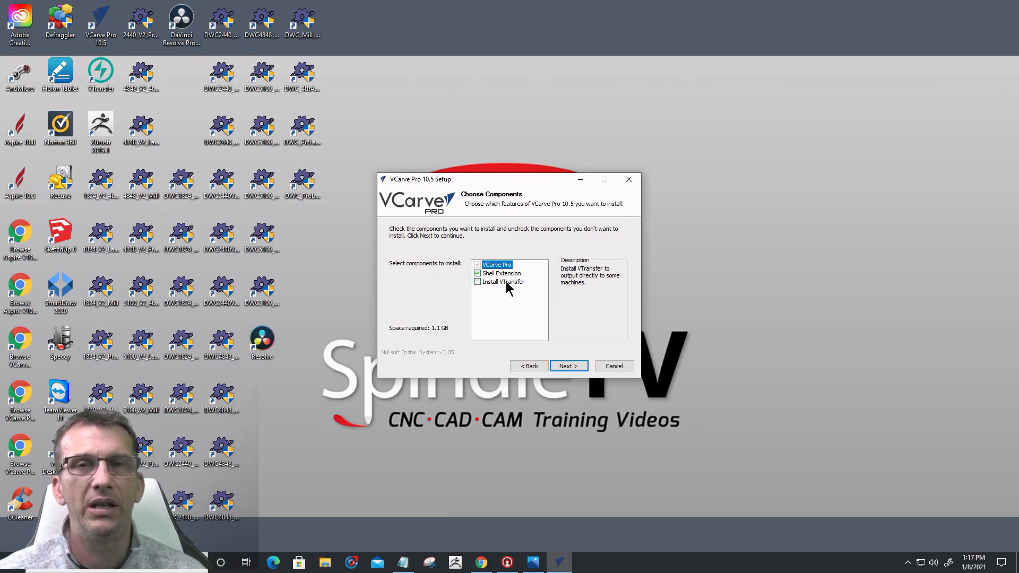
Step: Accept the default components and install folder, then quit the VCarve Pro 10.5 setup
click(570, 368)
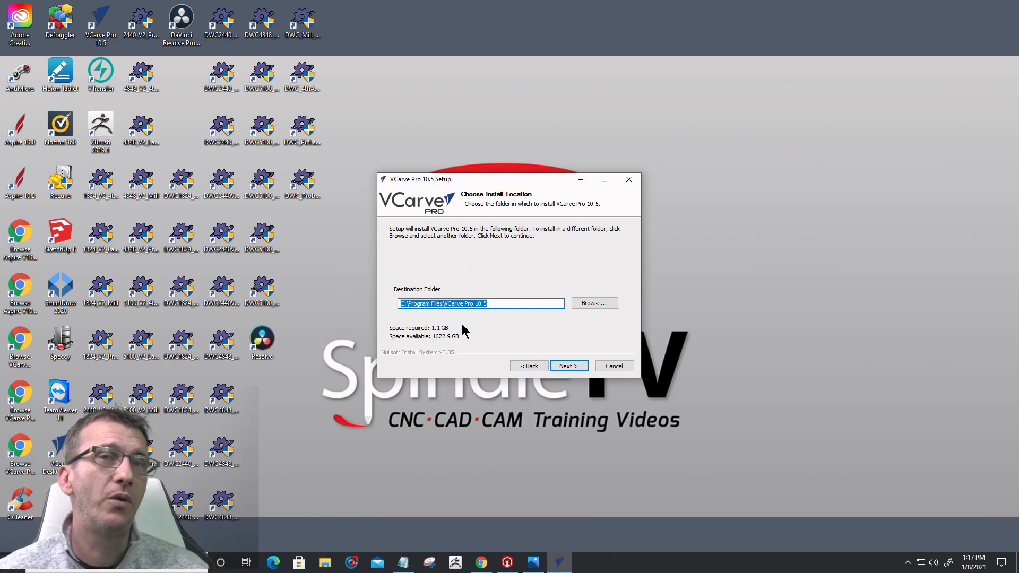
click(564, 367)
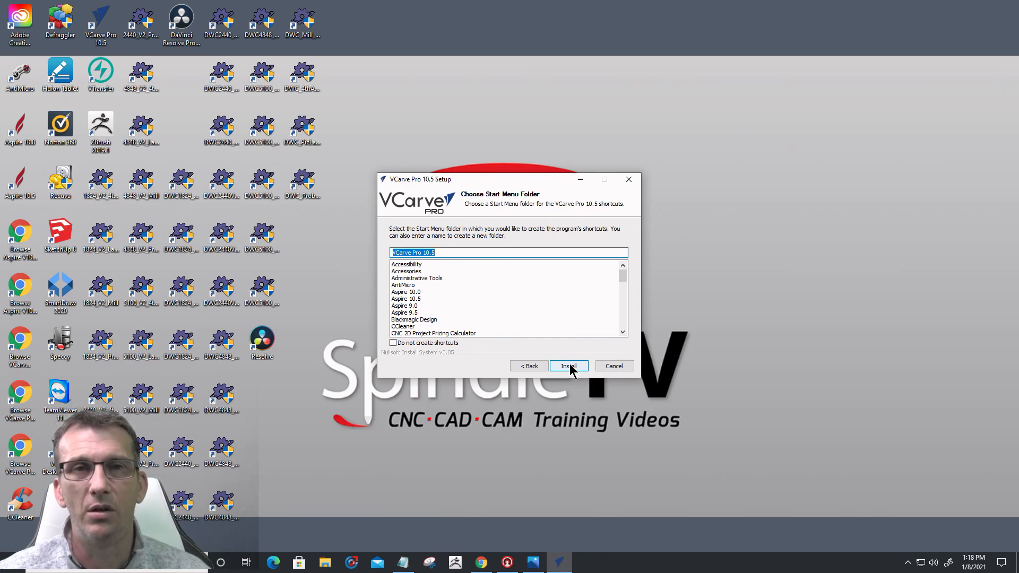
click(621, 367)
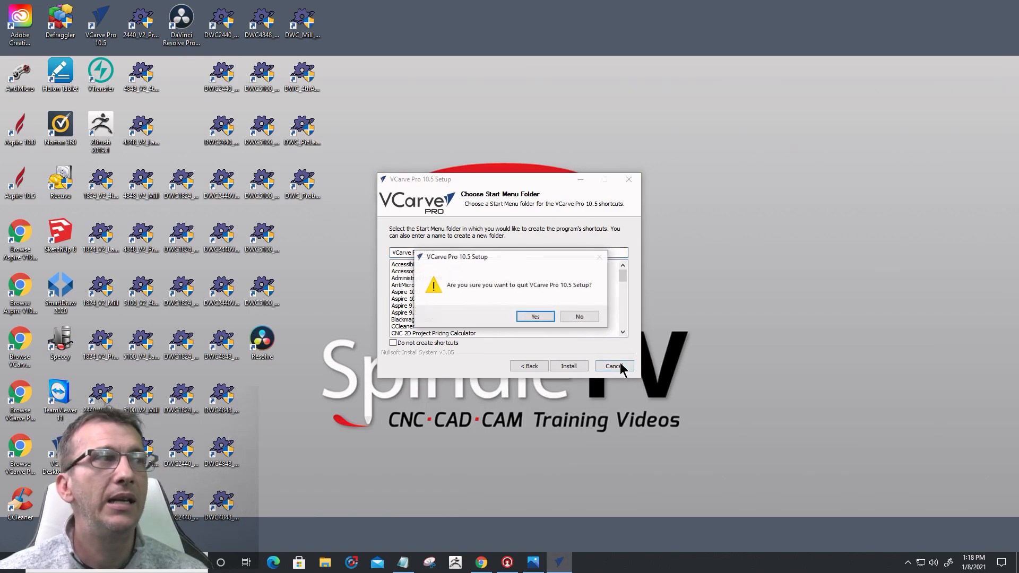
click(535, 317)
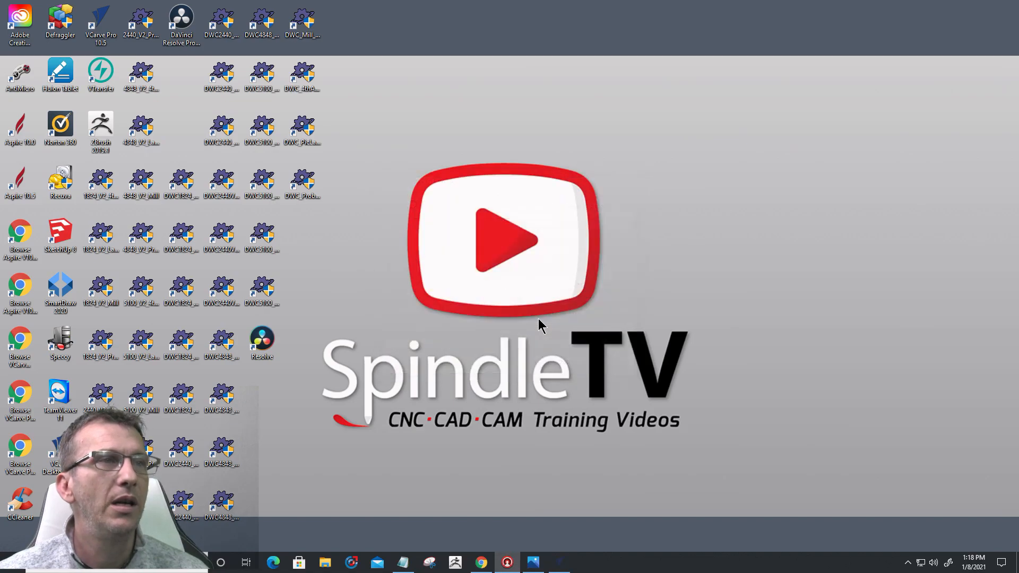
Step: Start Aspire 10.5 from its desktop shortcut
click(18, 135)
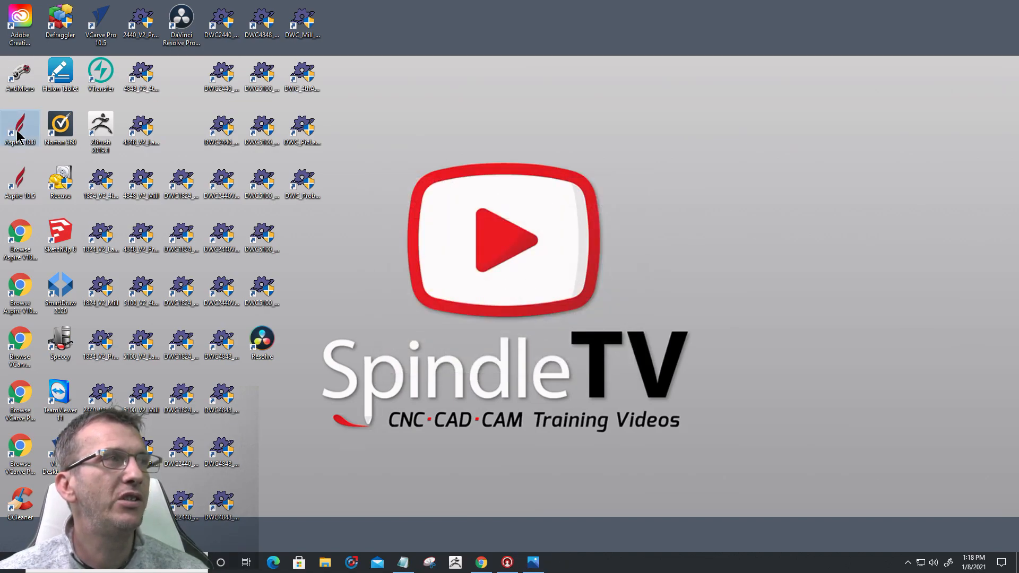
click(19, 190)
double_click(19, 190)
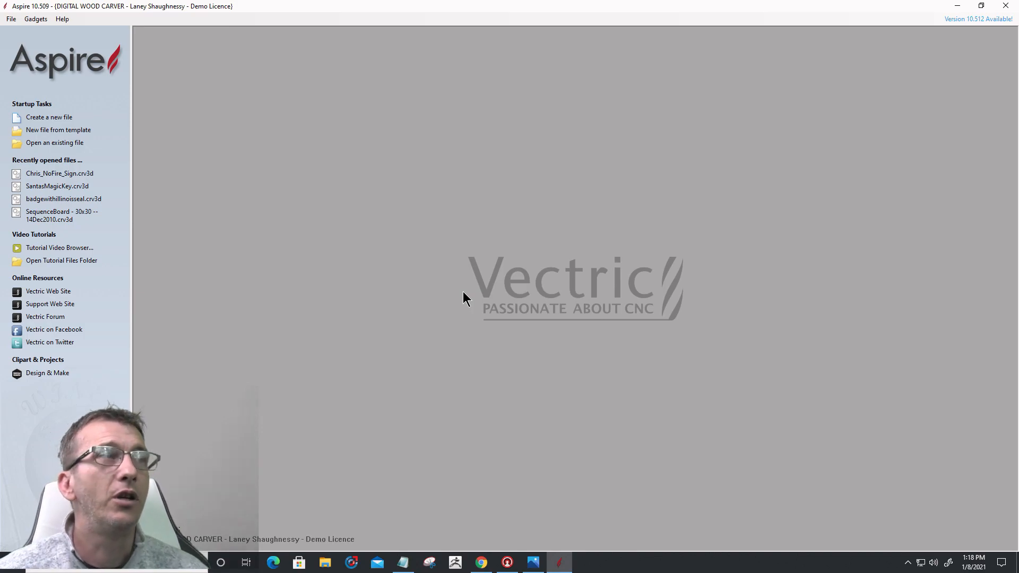
Step: Open Help > License Information, try manual entry, then return to choose Online licensing
click(62, 19)
click(92, 90)
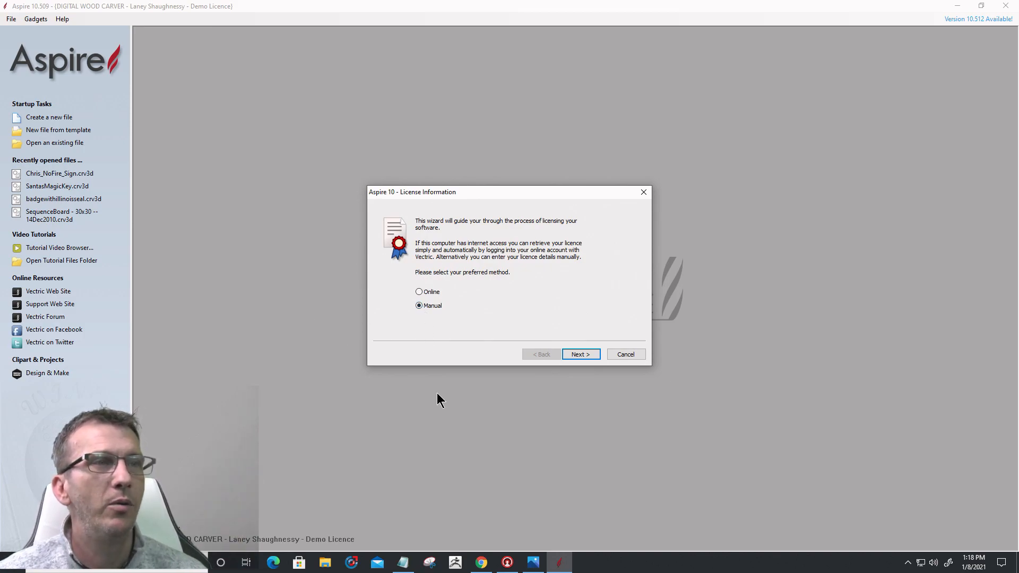
click(580, 354)
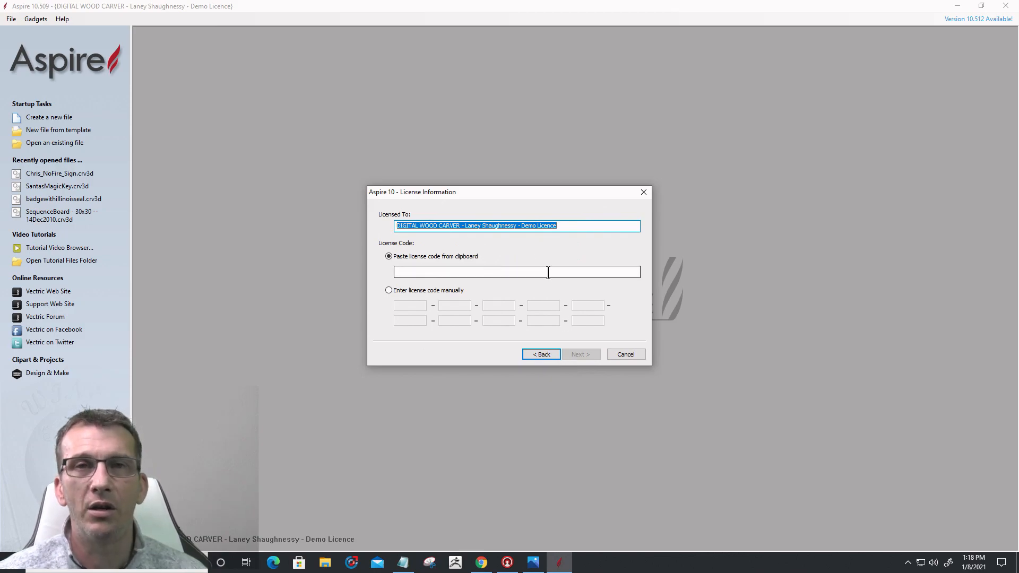
click(481, 563)
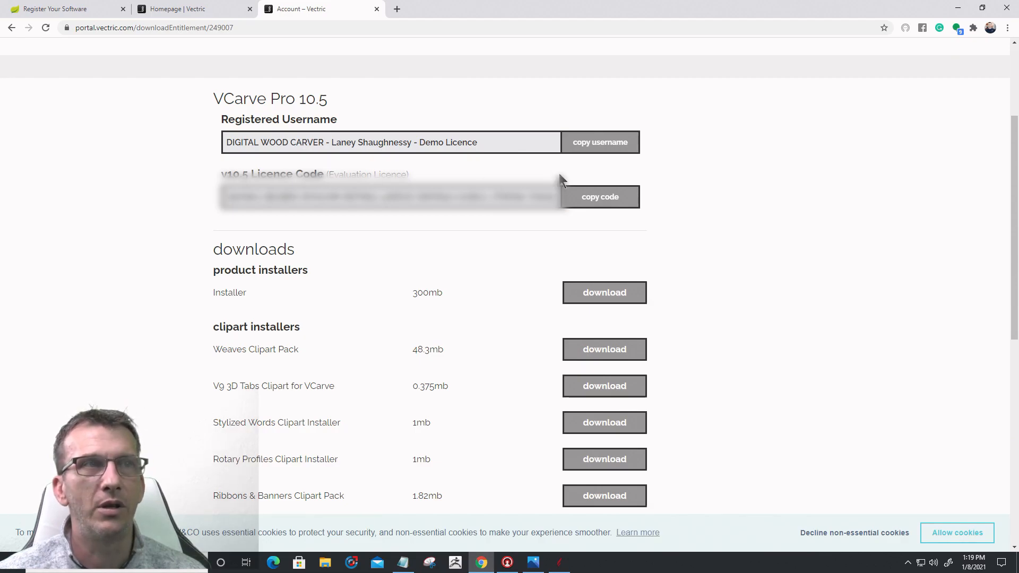
click(559, 562)
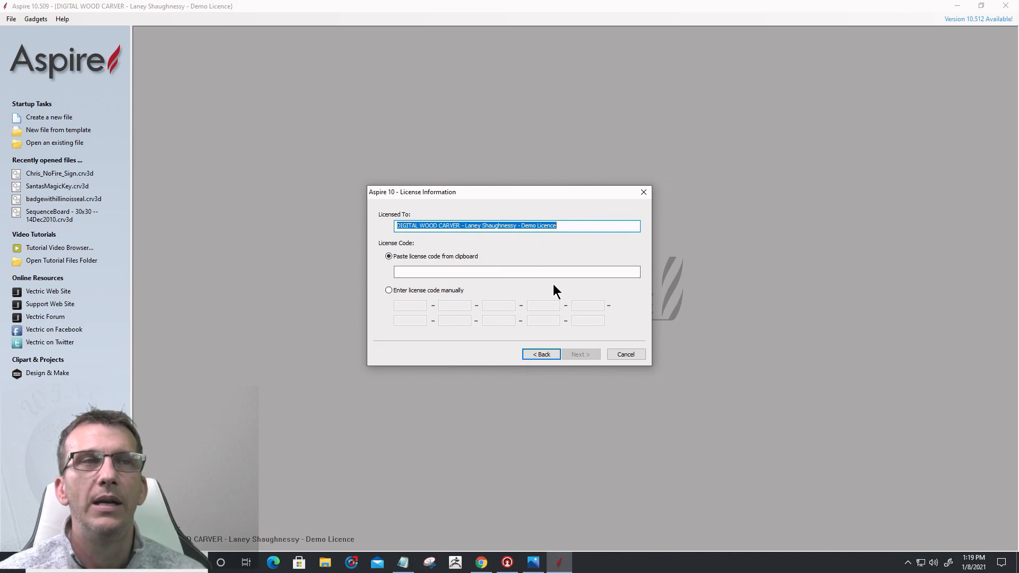
click(537, 353)
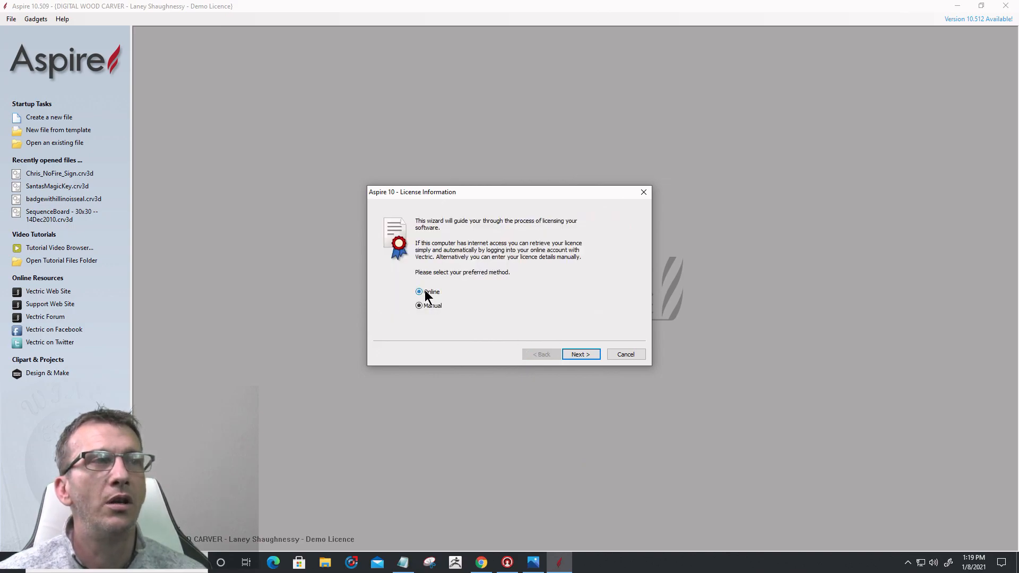
Step: Continue with online licensing and log in to reach the Vectric portal access request
click(580, 355)
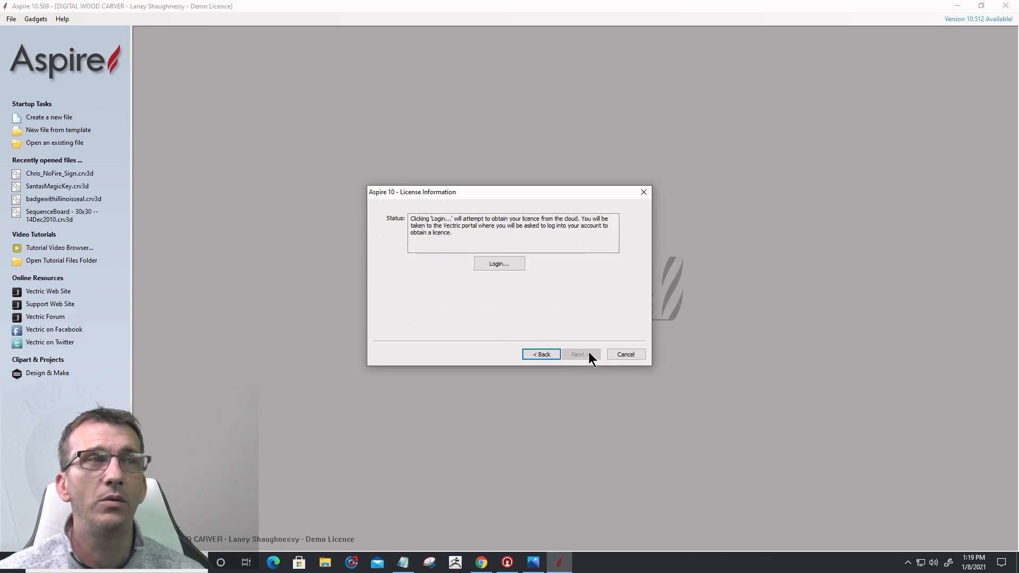
click(505, 270)
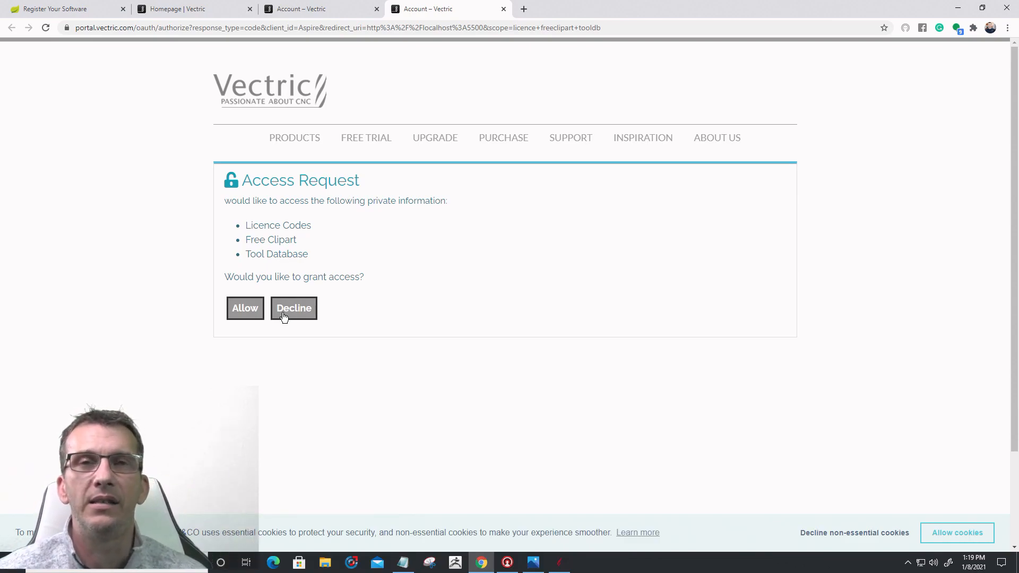
Step: Allow Aspire access to licence codes, clipart and tool database, then return to Aspire
click(240, 309)
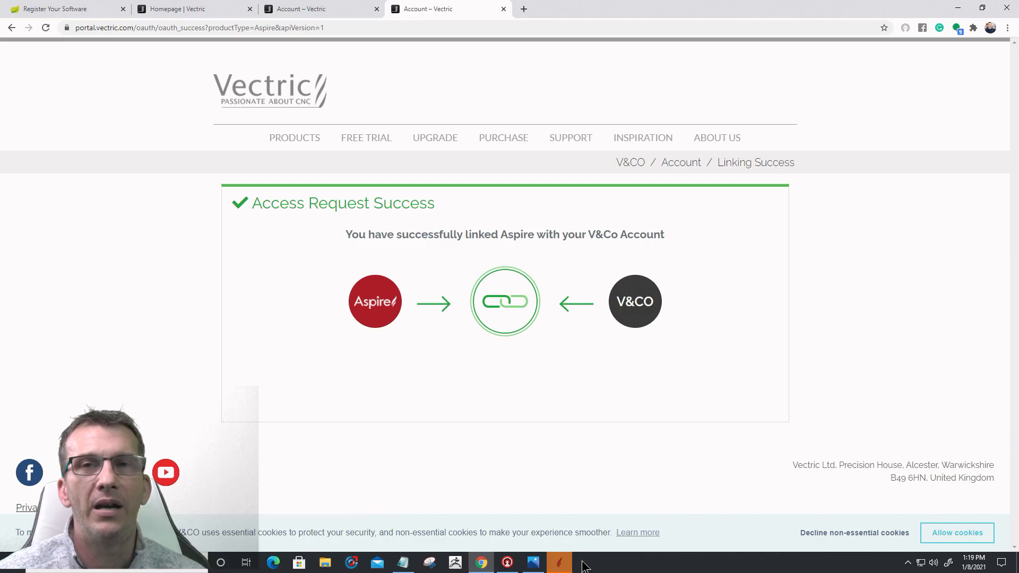
click(559, 562)
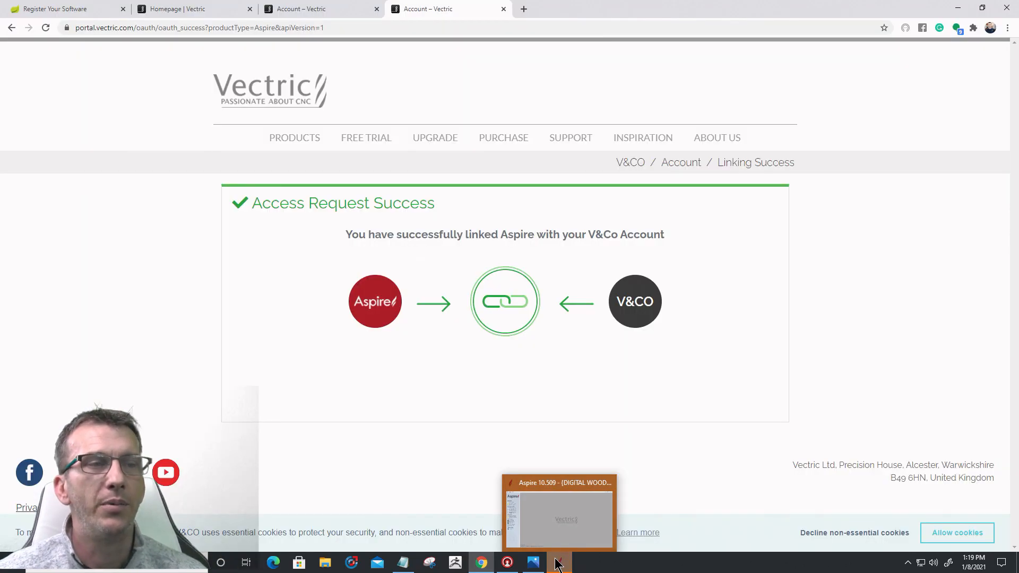
Step: Accept the retrieved Aspire v10 and Laser Module licences and finish the licence wizard
click(556, 563)
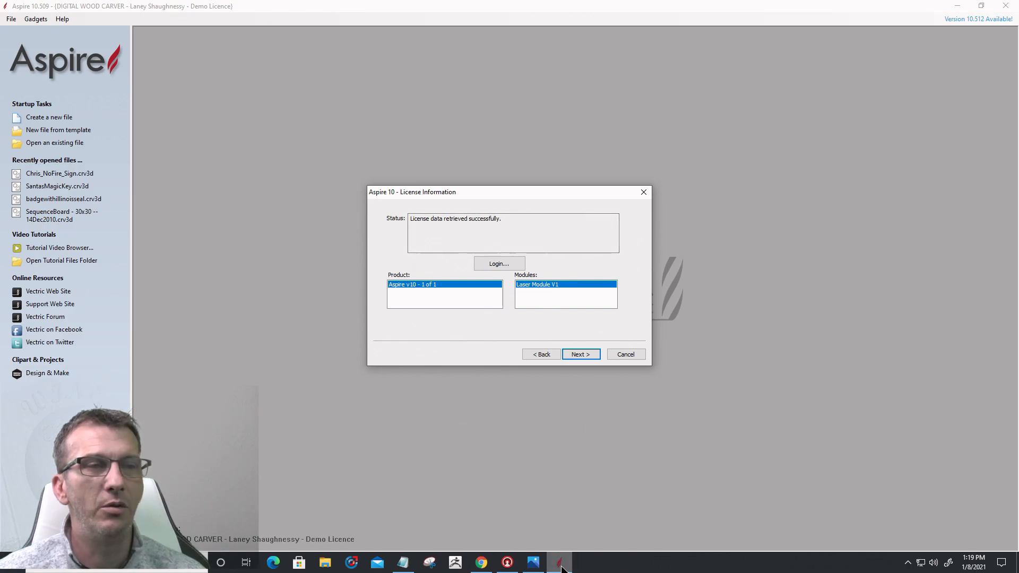
mouse_move(560, 566)
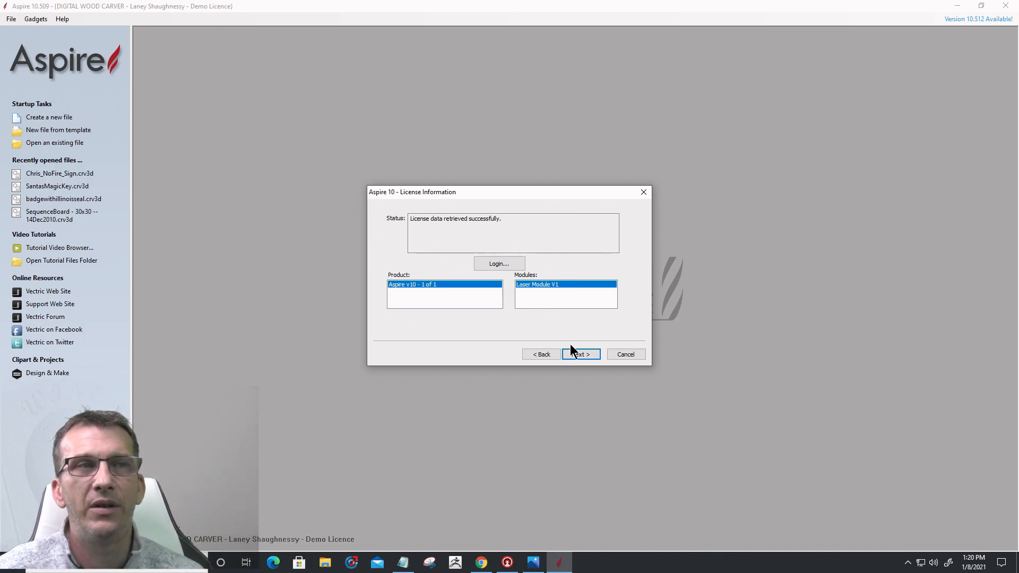
click(584, 361)
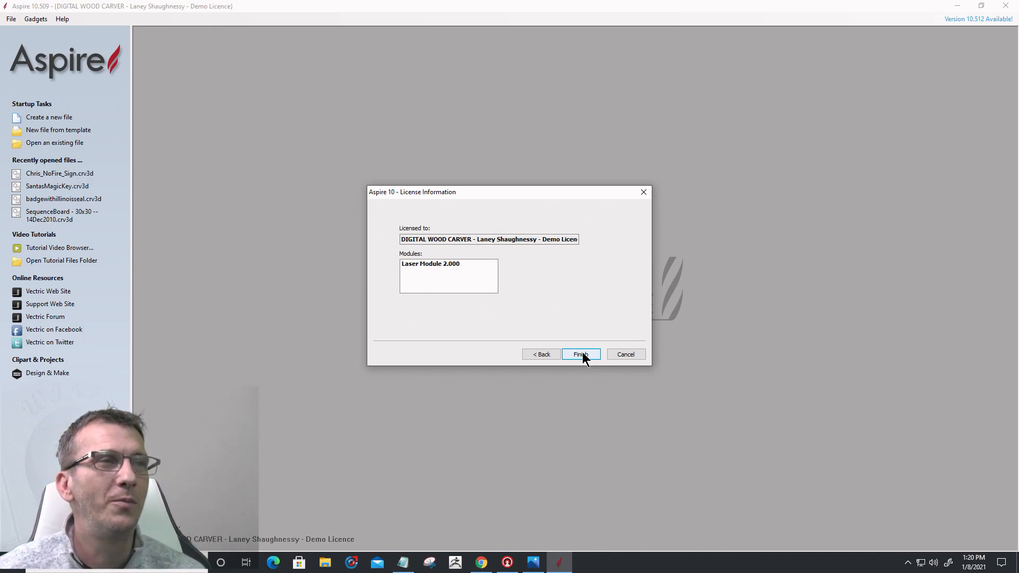
click(582, 355)
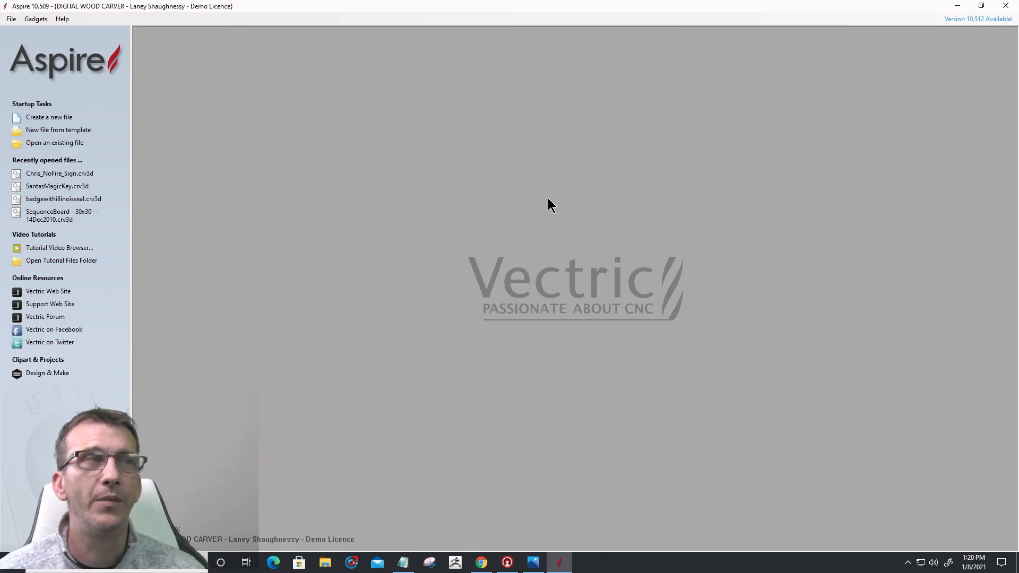
Step: Browse Downloads > DWC2440_Files > DWC Files > DWC2440_V2_Setup_files > Vectric Setup and open the post-processor PDF
click(325, 563)
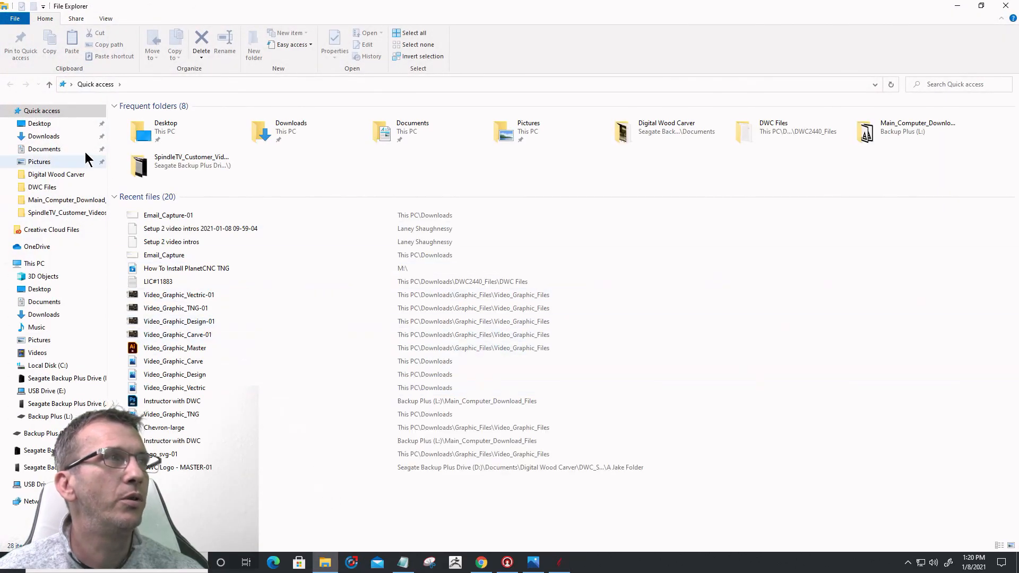
click(59, 136)
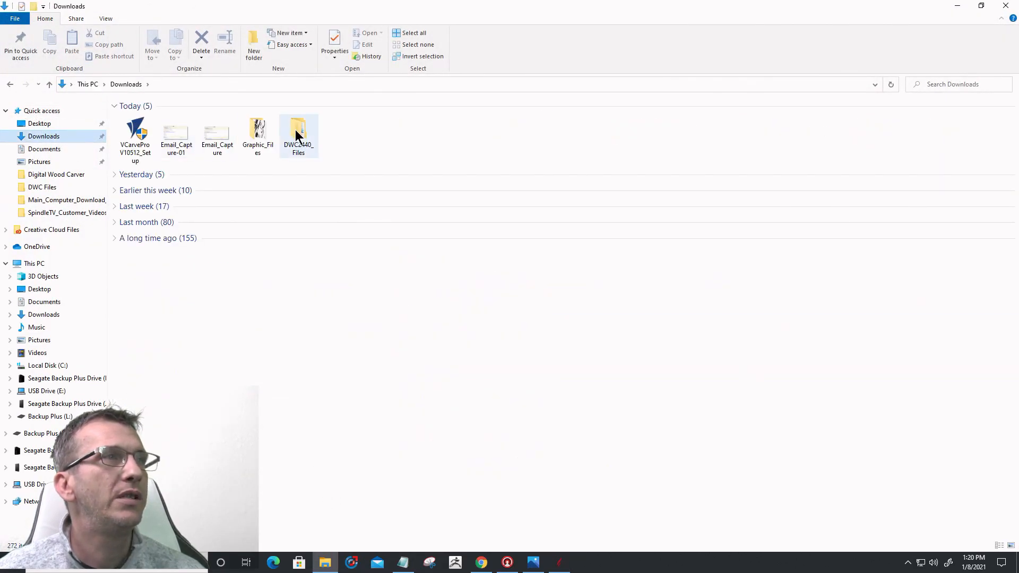
double_click(295, 130)
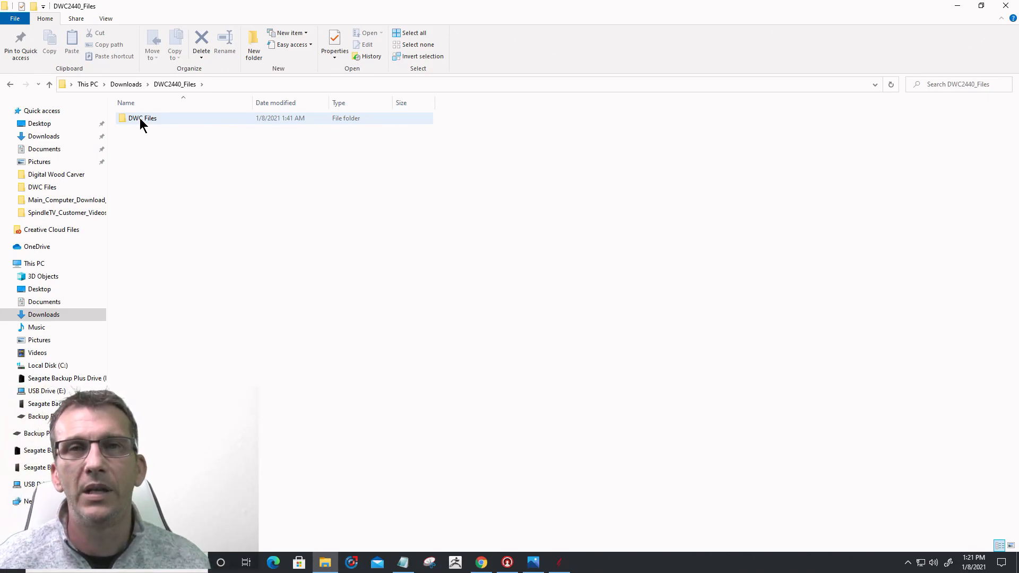
double_click(140, 120)
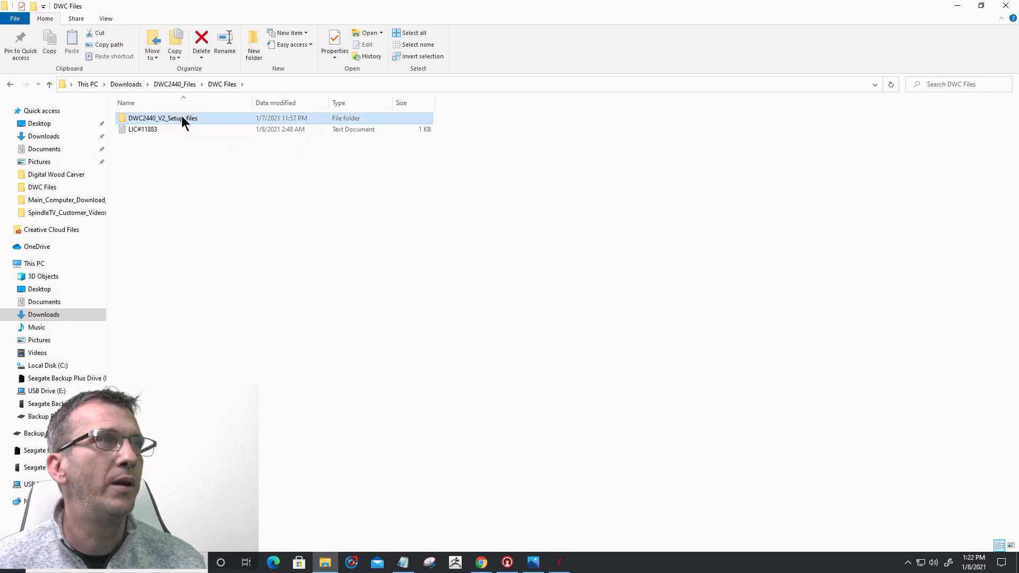
double_click(182, 118)
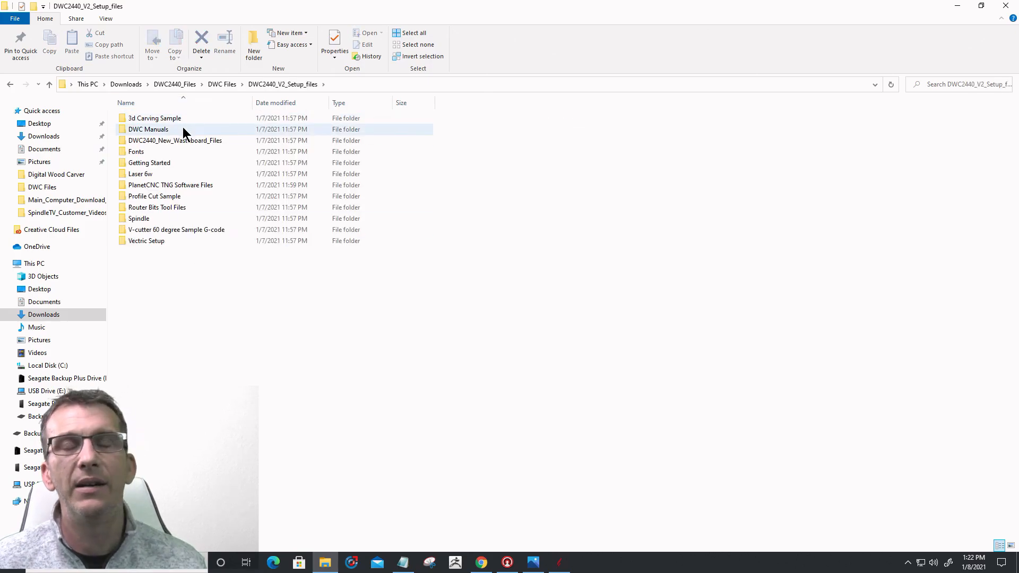
double_click(164, 240)
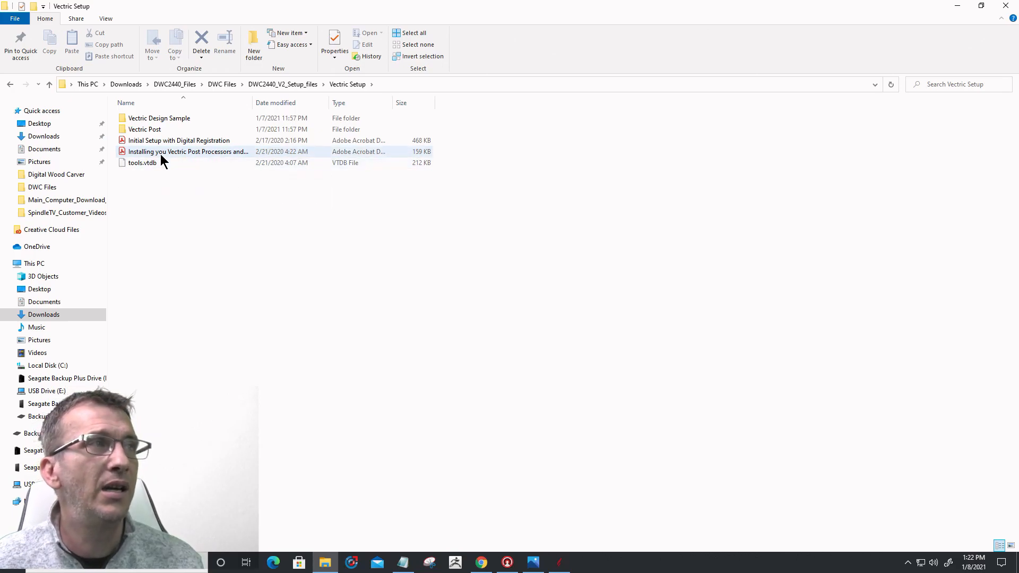
click(217, 154)
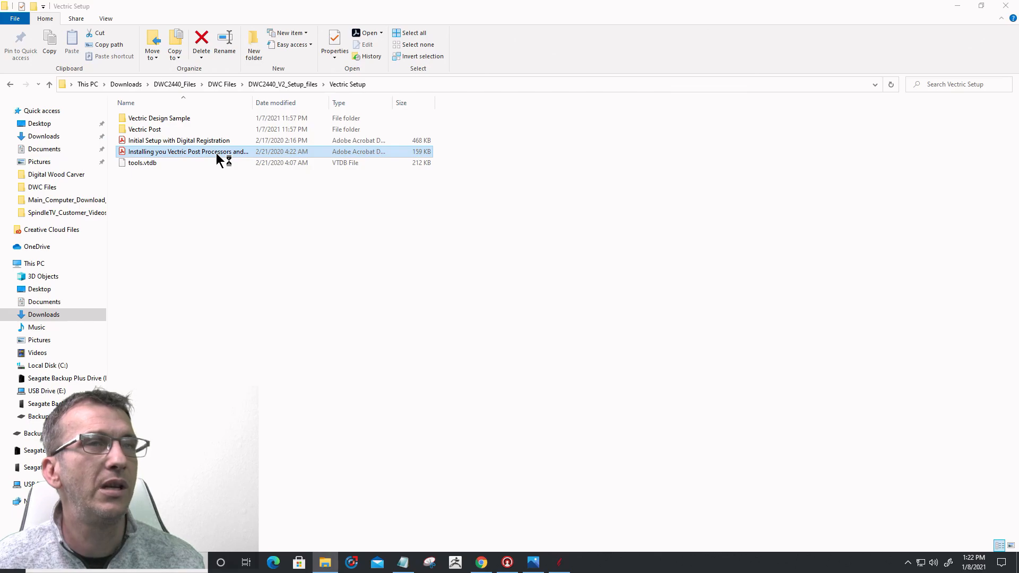
double_click(216, 153)
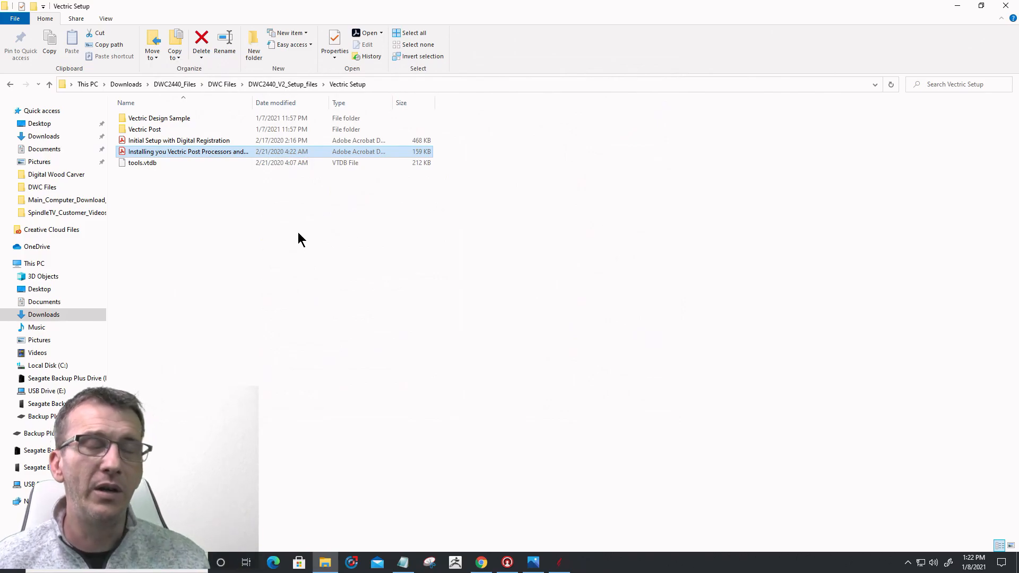
Step: Copy the five DWC post-processor files, DWC_GCode_inch through DWC-Laser_inch, and minimise Explorer
double_click(165, 130)
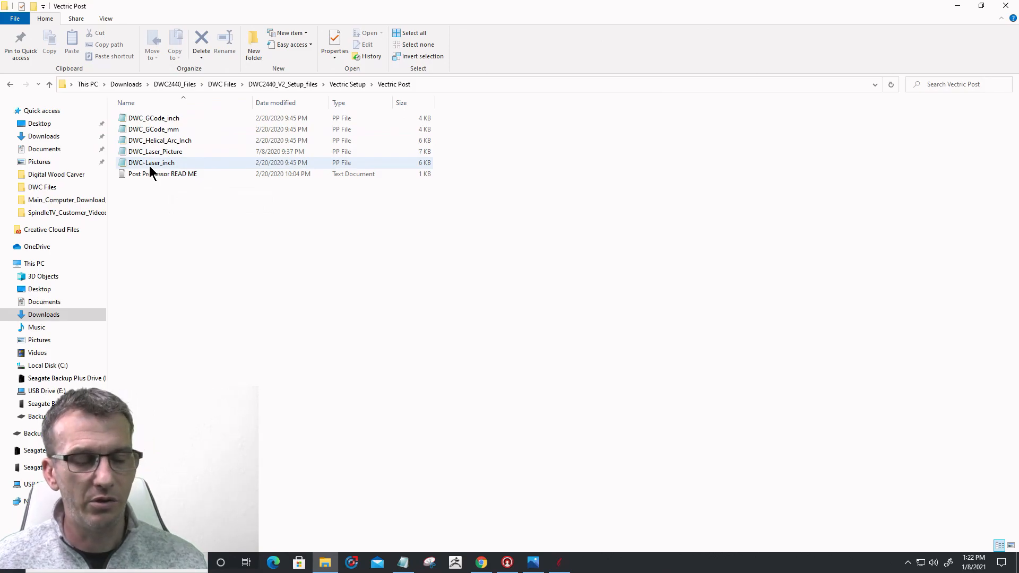
click(149, 120)
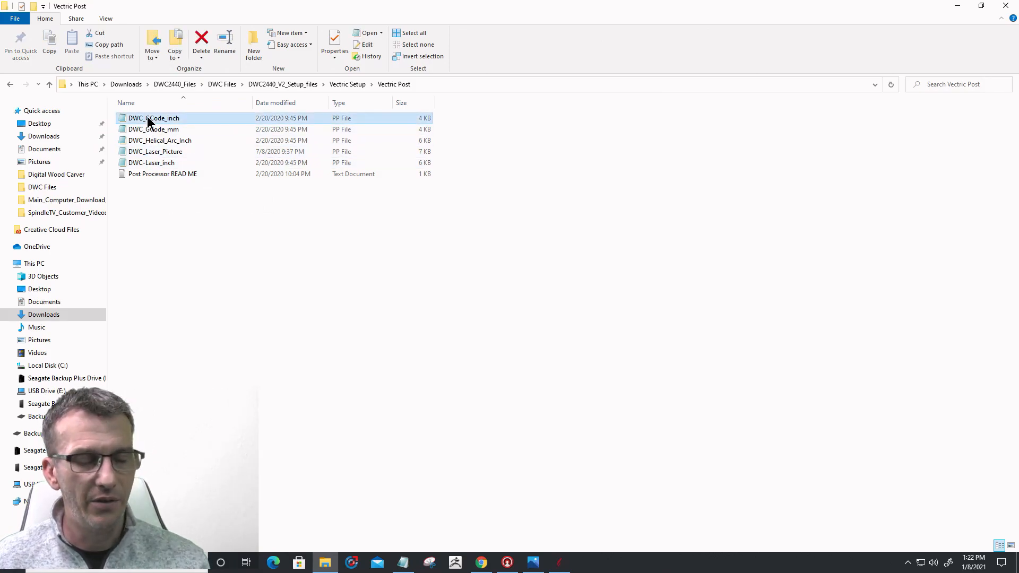
shift+click(151, 162)
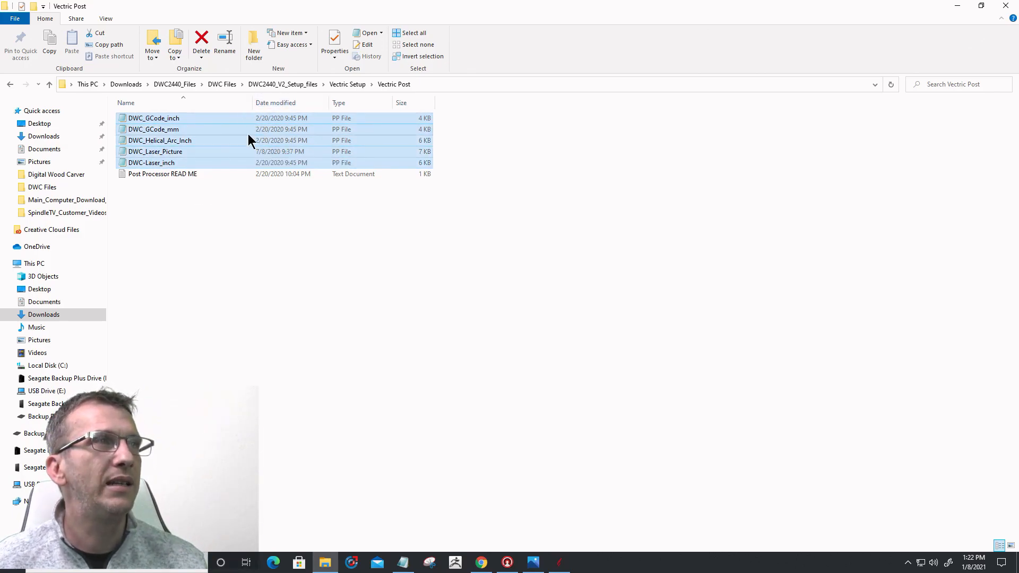
right_click(130, 126)
click(162, 261)
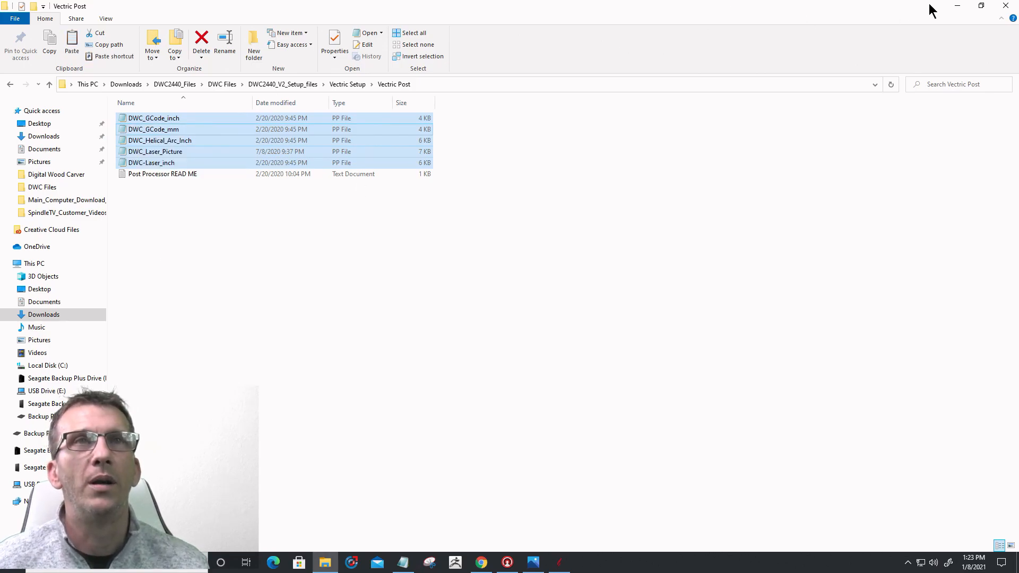
click(959, 6)
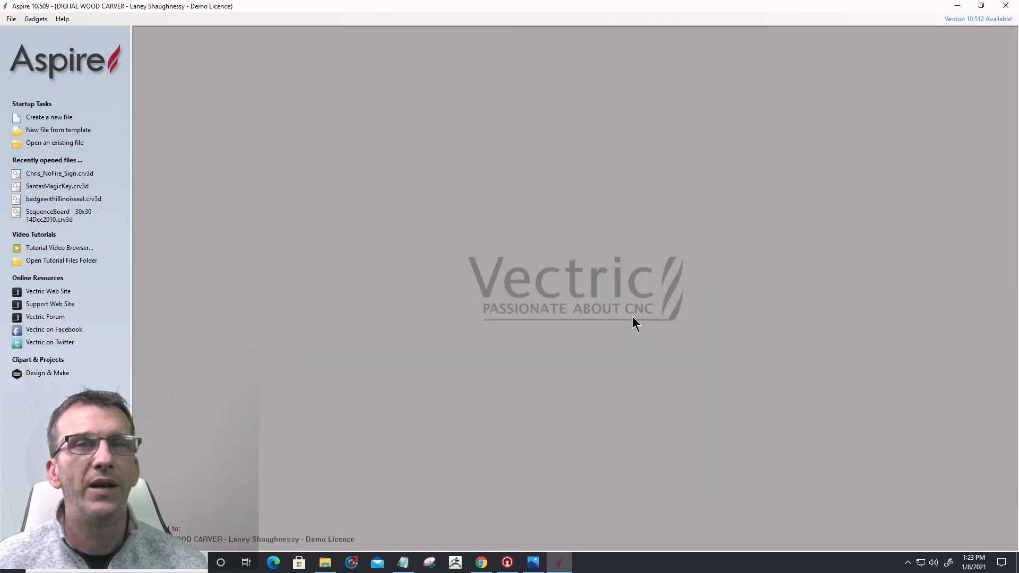
Step: Open Aspire's application data folder from the File menu and enter My_PostP
click(11, 19)
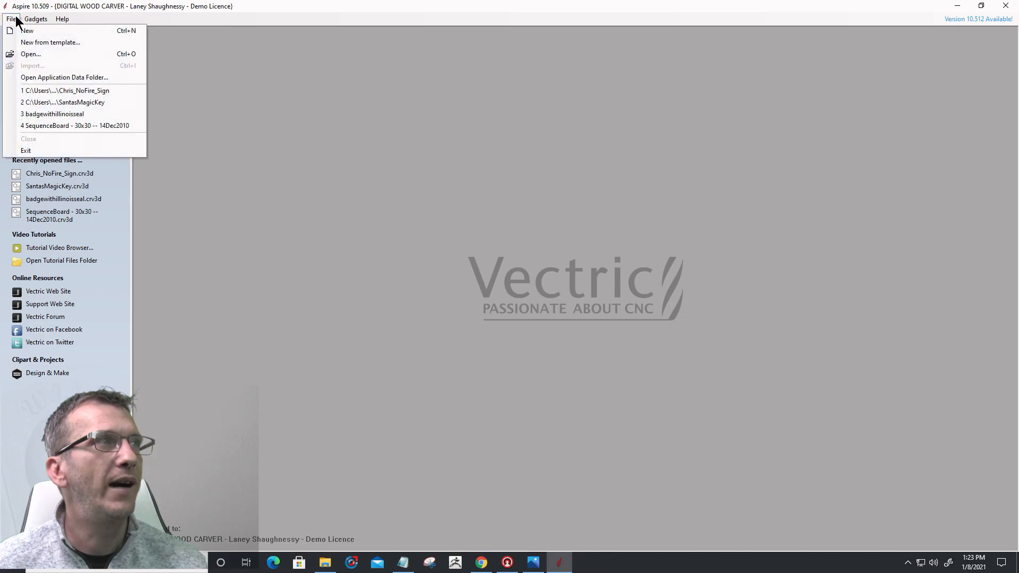
click(62, 77)
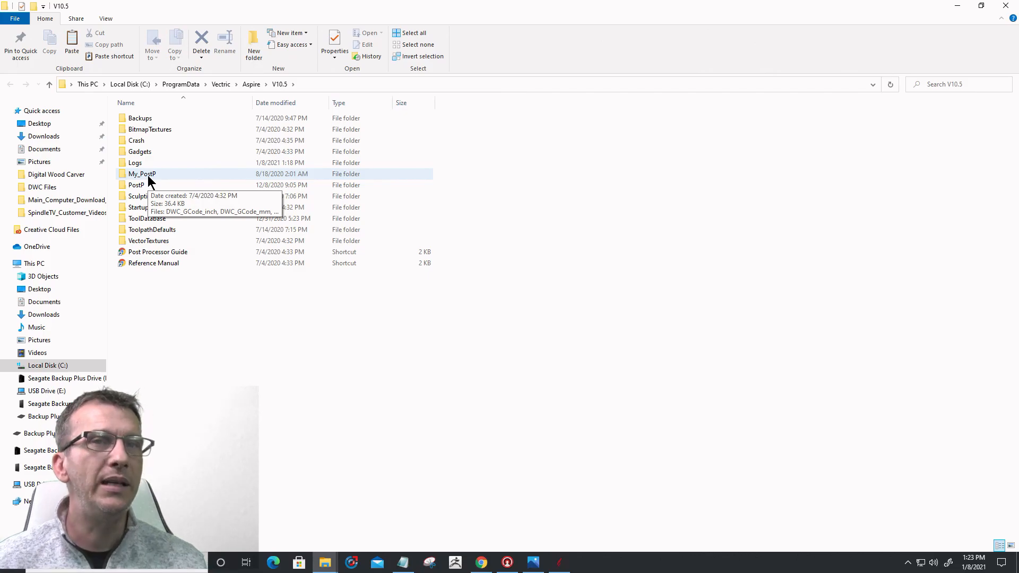
double_click(148, 175)
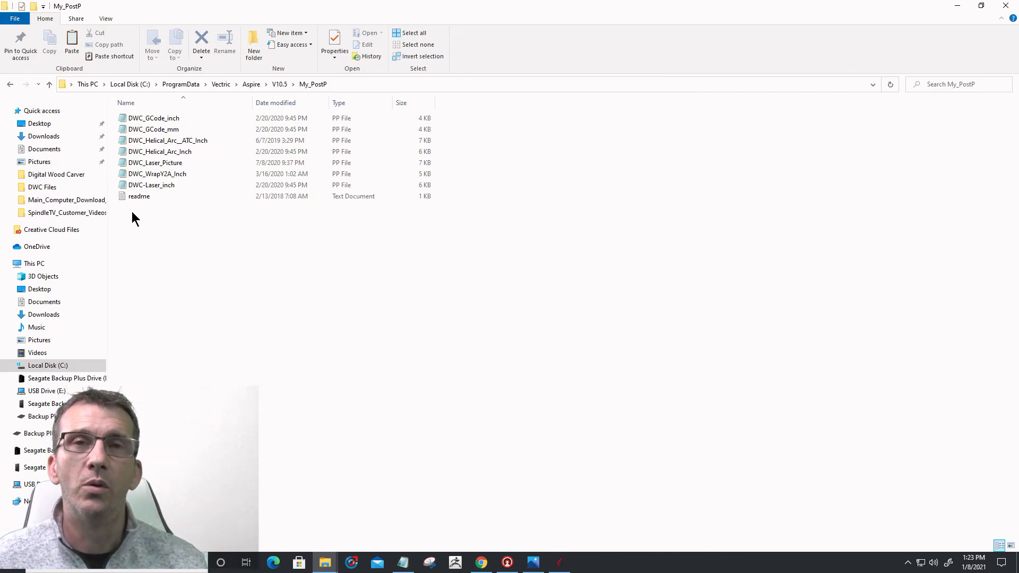
right_click(253, 227)
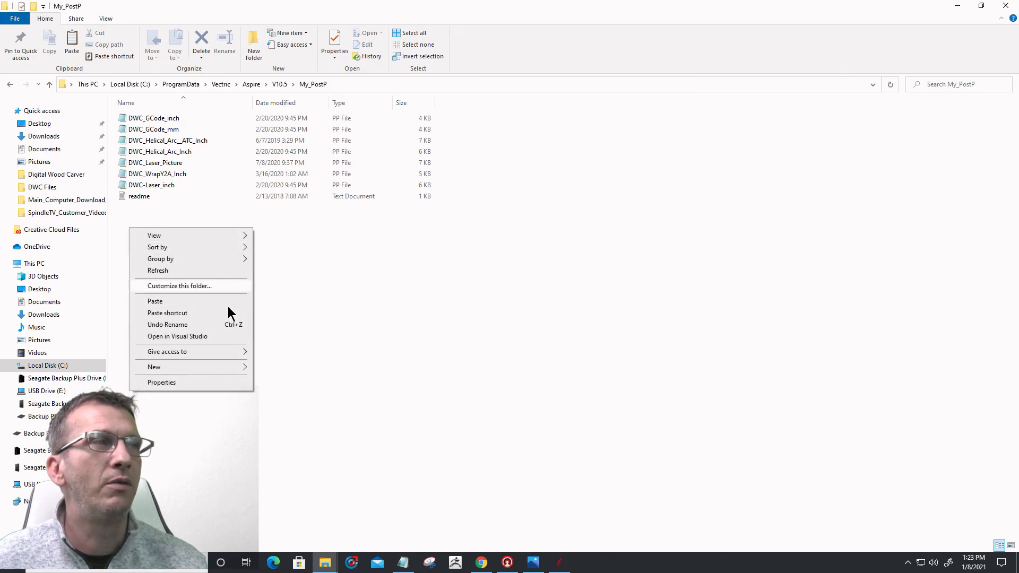
click(352, 300)
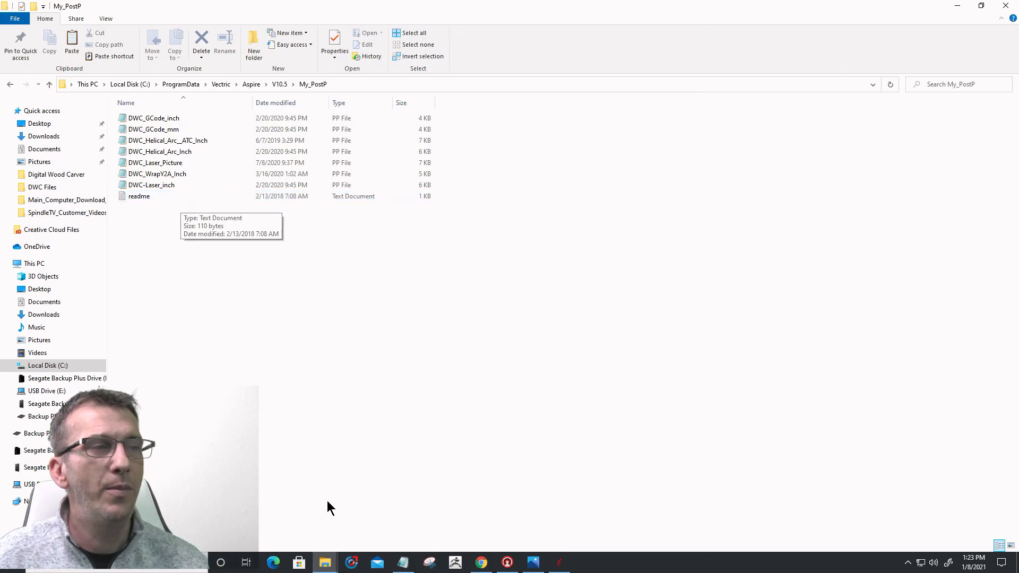
Step: Copy tools.vtdb from the Vectric Setup folder
click(325, 562)
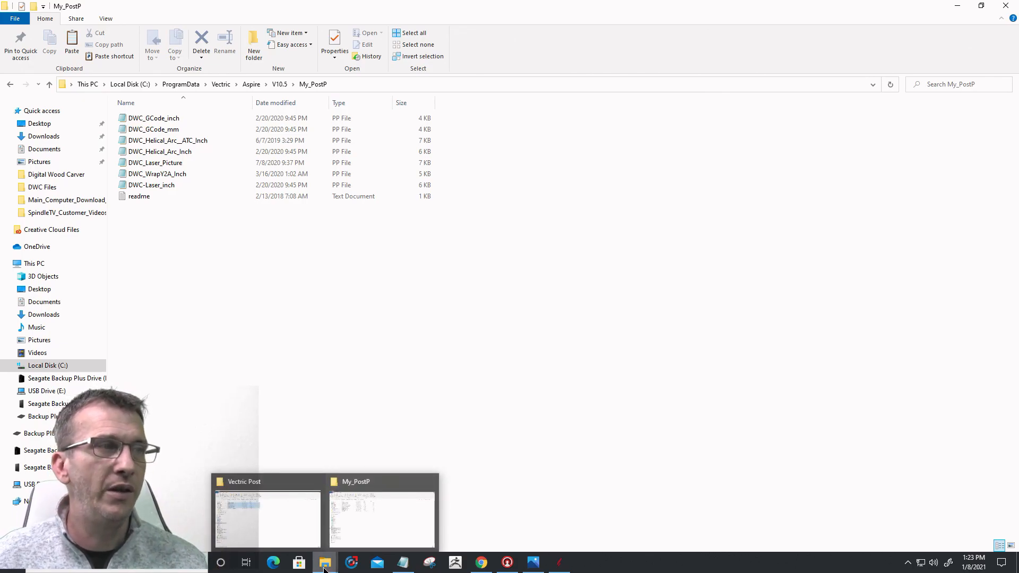
click(264, 512)
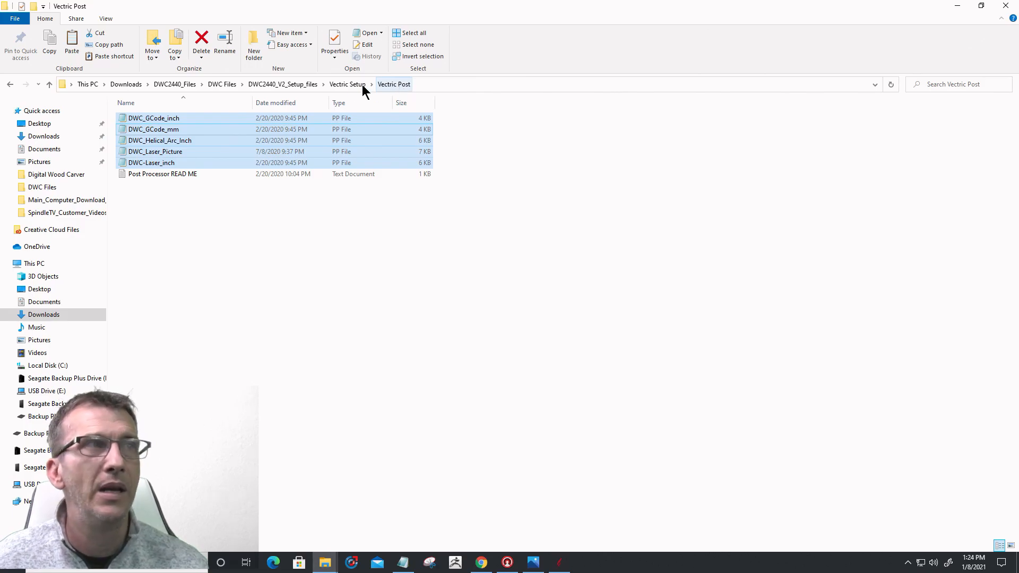
click(348, 86)
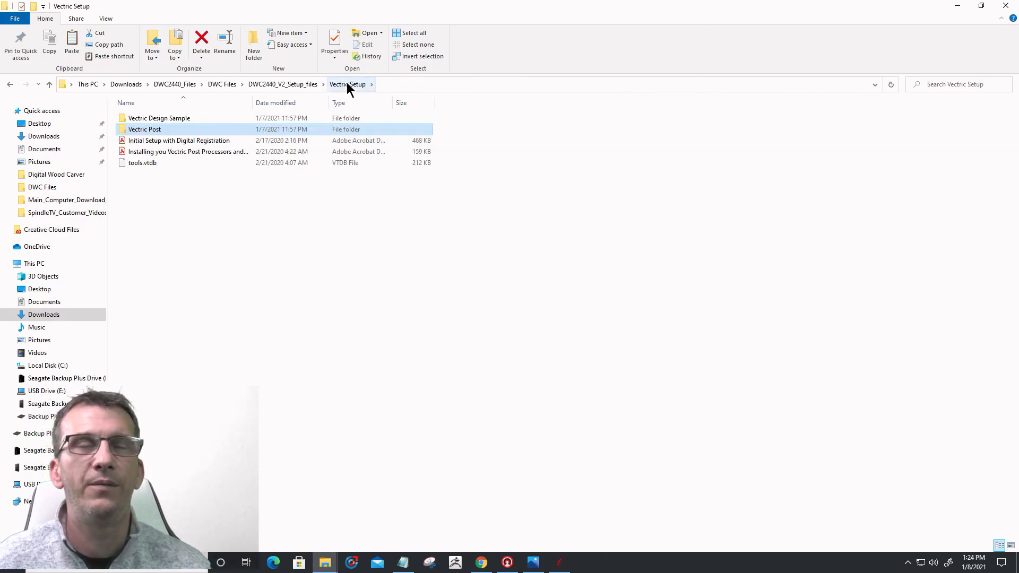
click(149, 163)
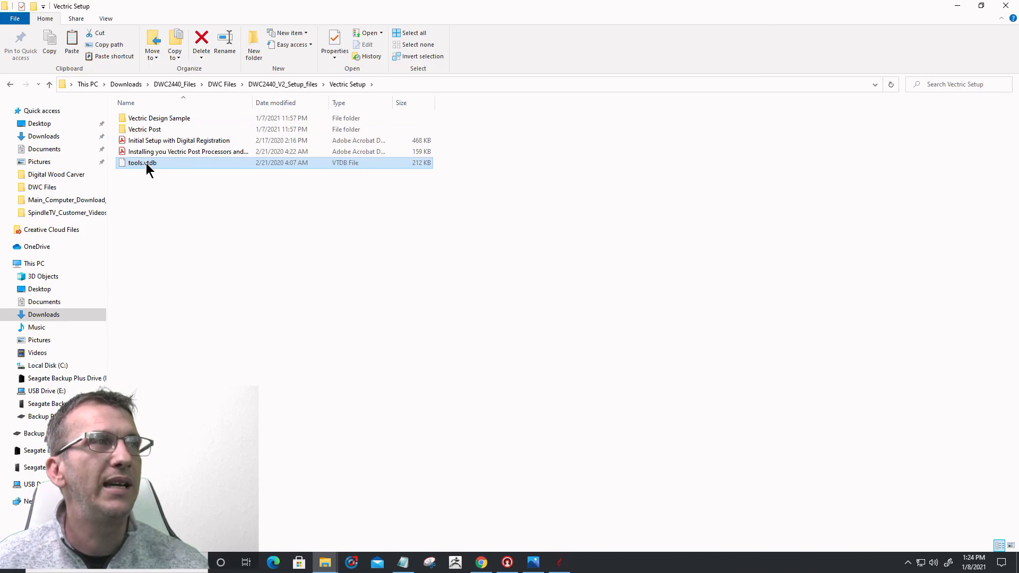
right_click(146, 163)
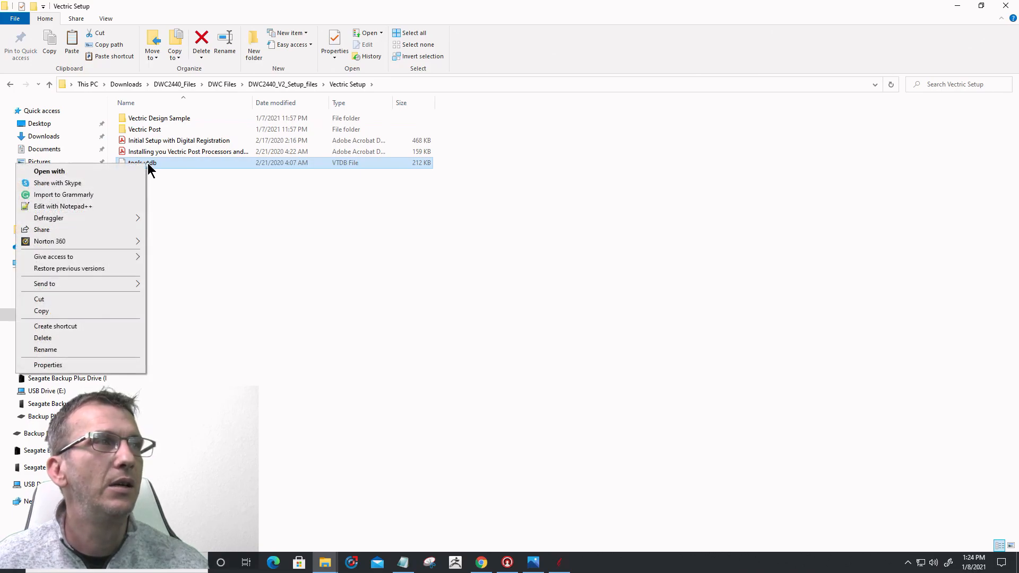
click(91, 312)
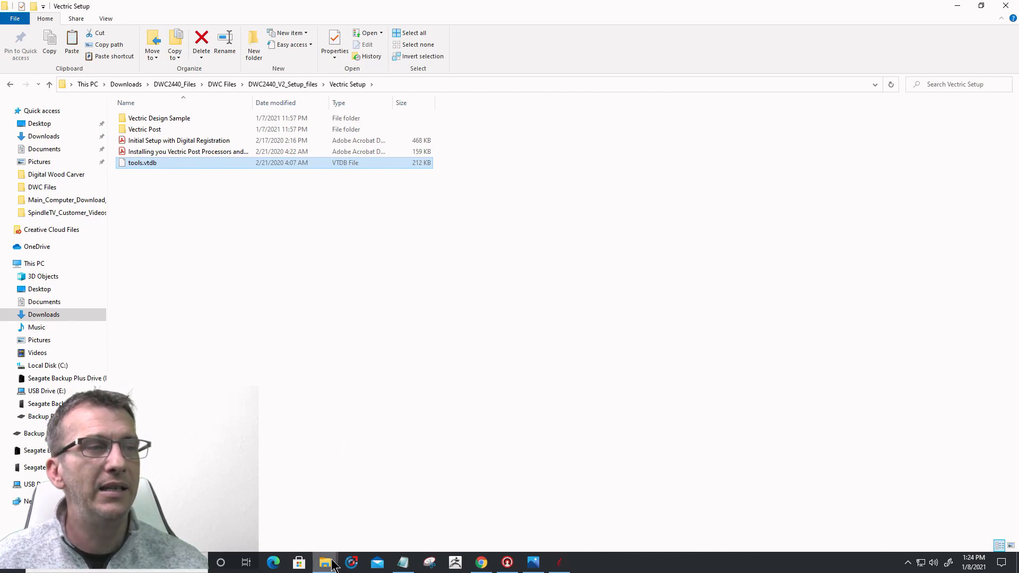
Step: Return to the My_PostP window and go up to Aspire's V10.5 data folder
mouse_move(331, 552)
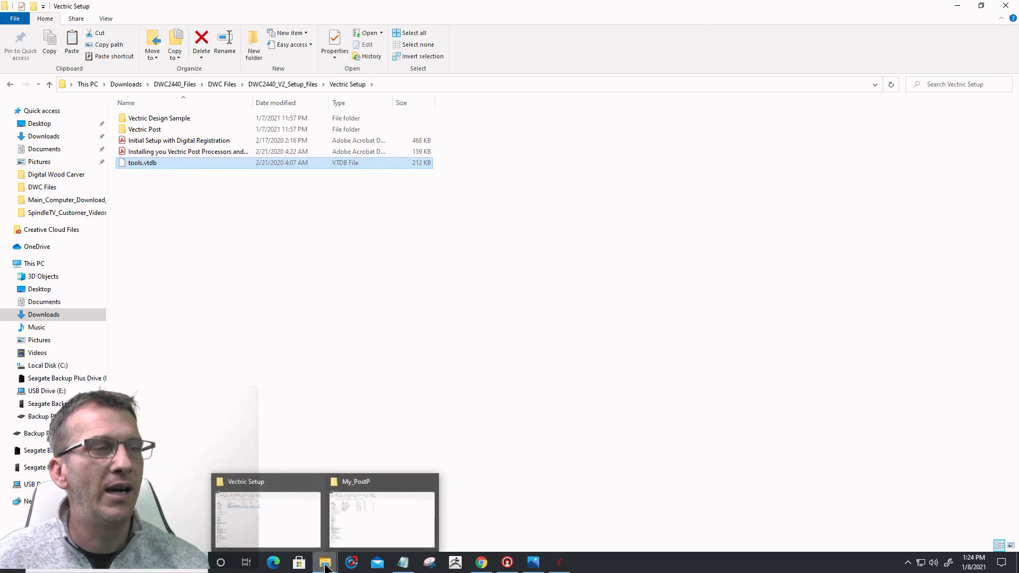
click(371, 521)
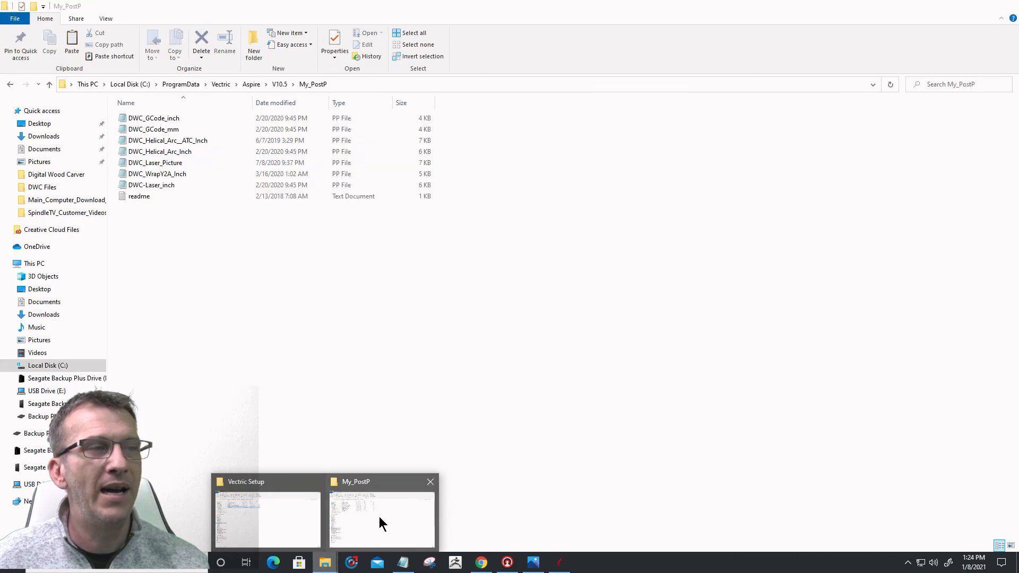
click(279, 85)
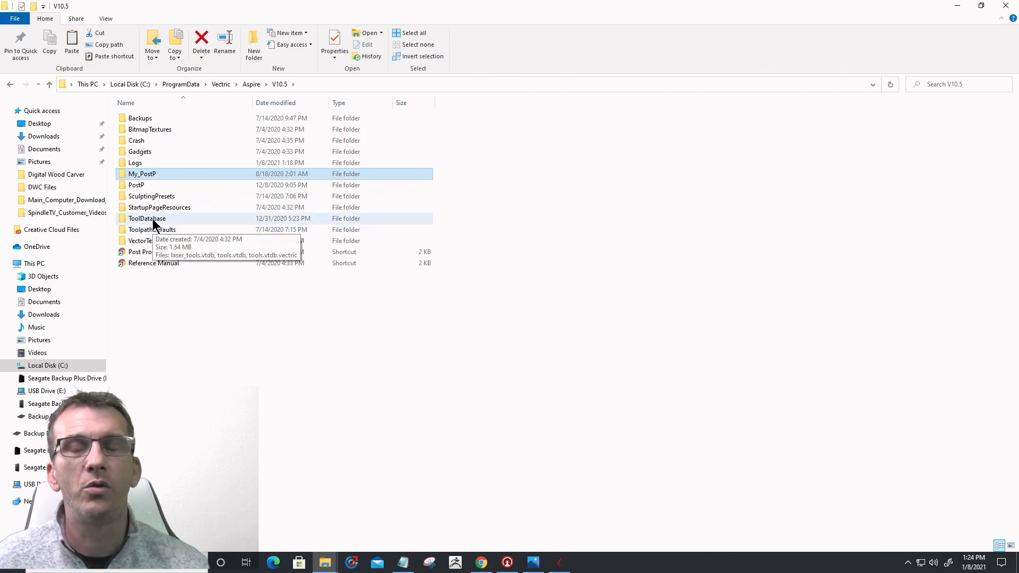
Step: Paste tools.vtdb into the ToolDatabase folder but skip replacing the existing file
double_click(153, 219)
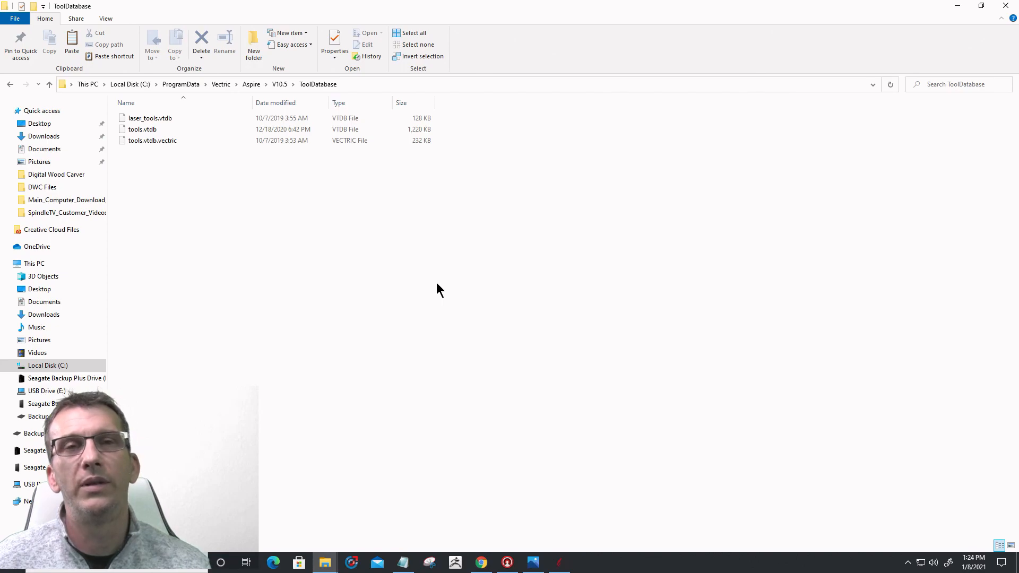
right_click(377, 203)
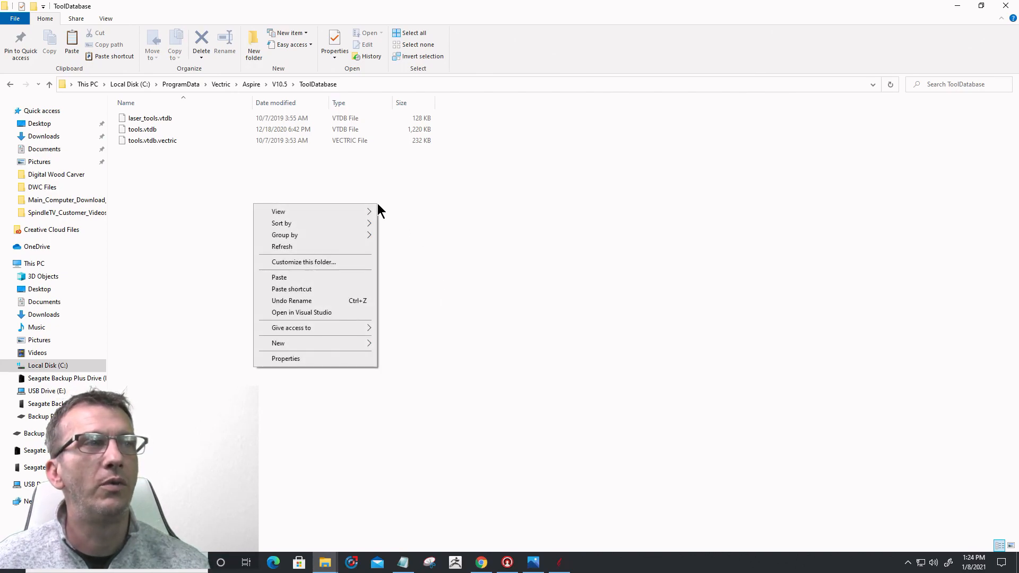
click(307, 278)
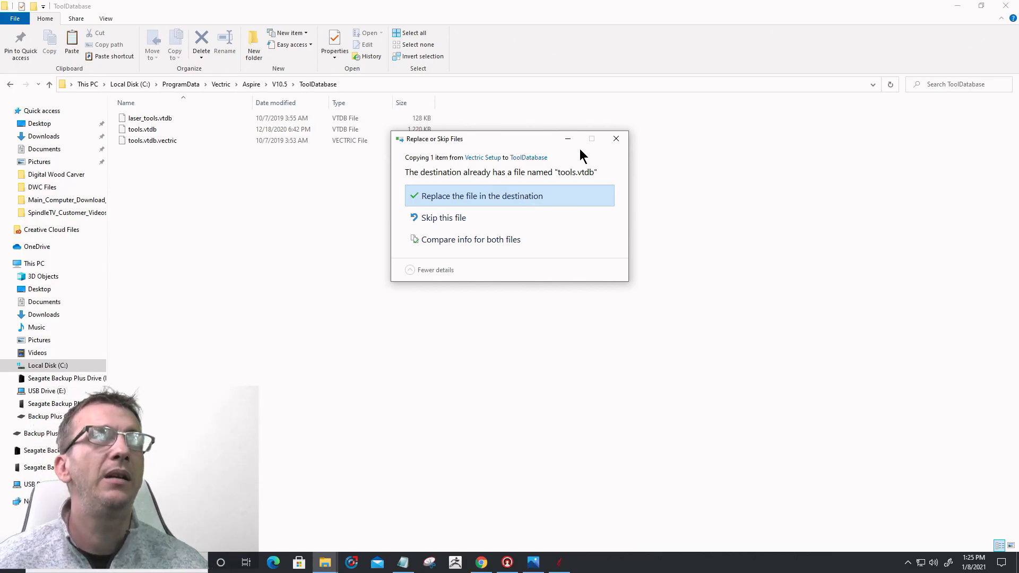
click(617, 140)
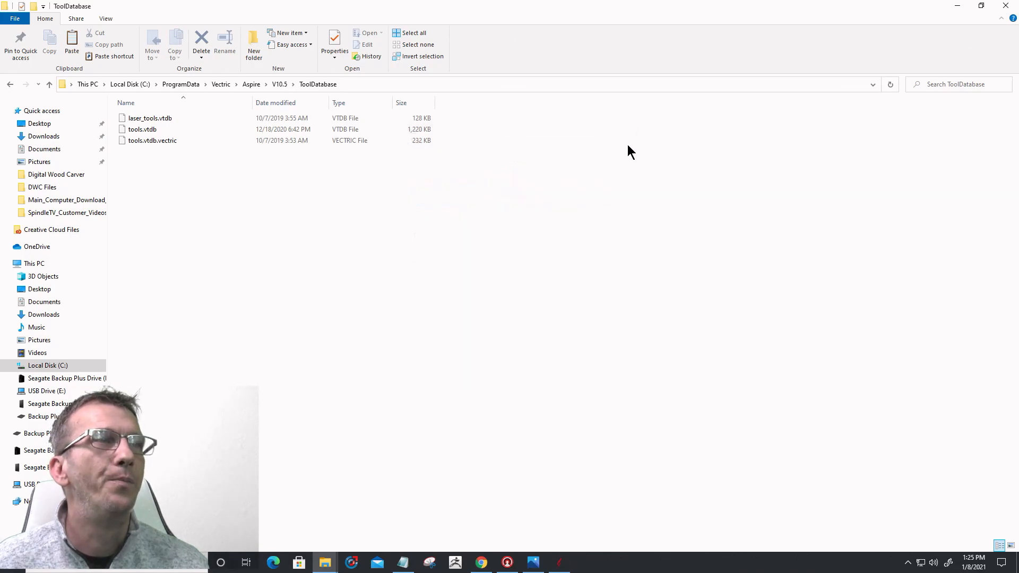
Step: Close ToolDatabase and copy tools.vtdb from the Vectric Setup folder again
click(1006, 6)
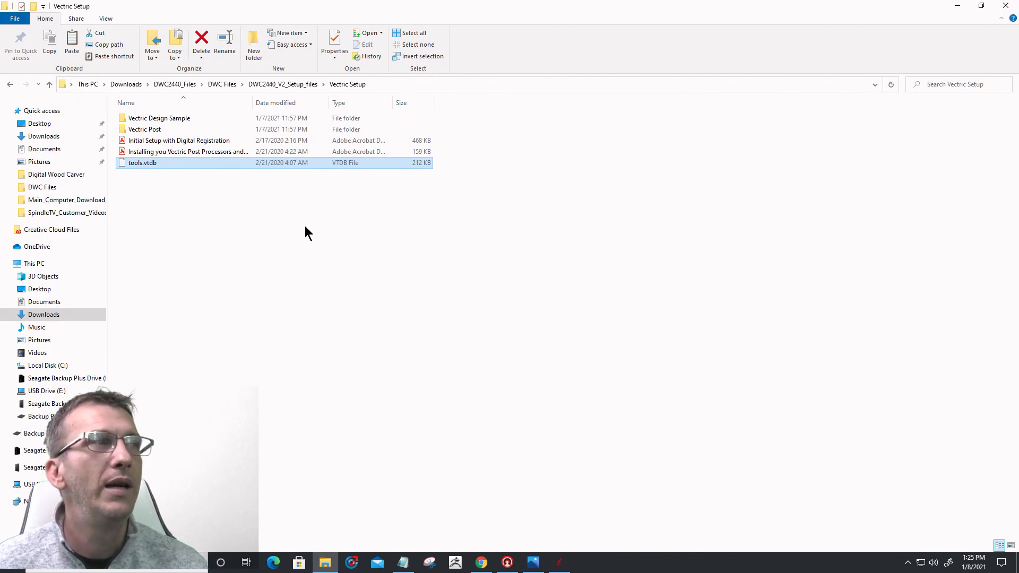
right_click(155, 163)
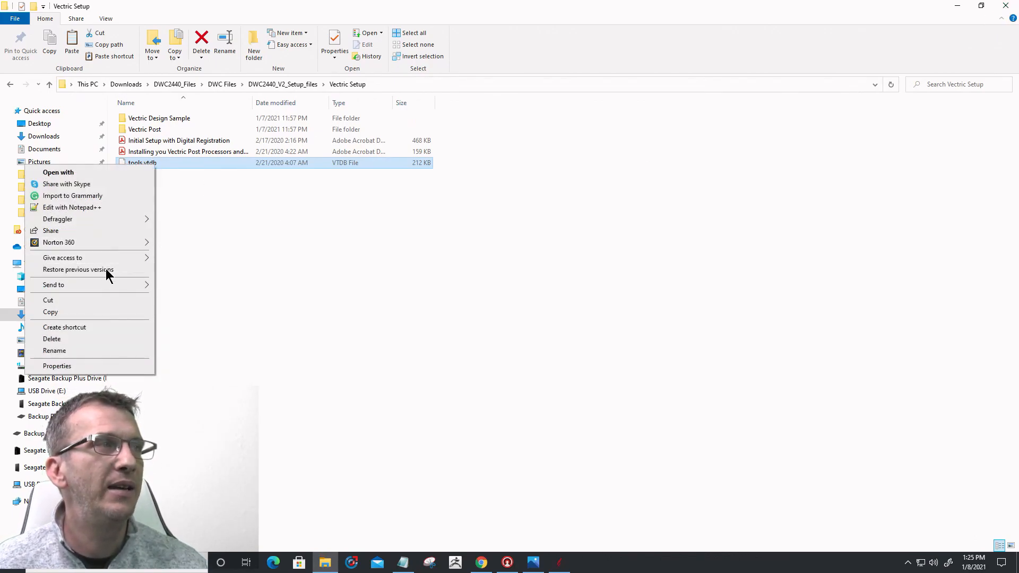
click(95, 312)
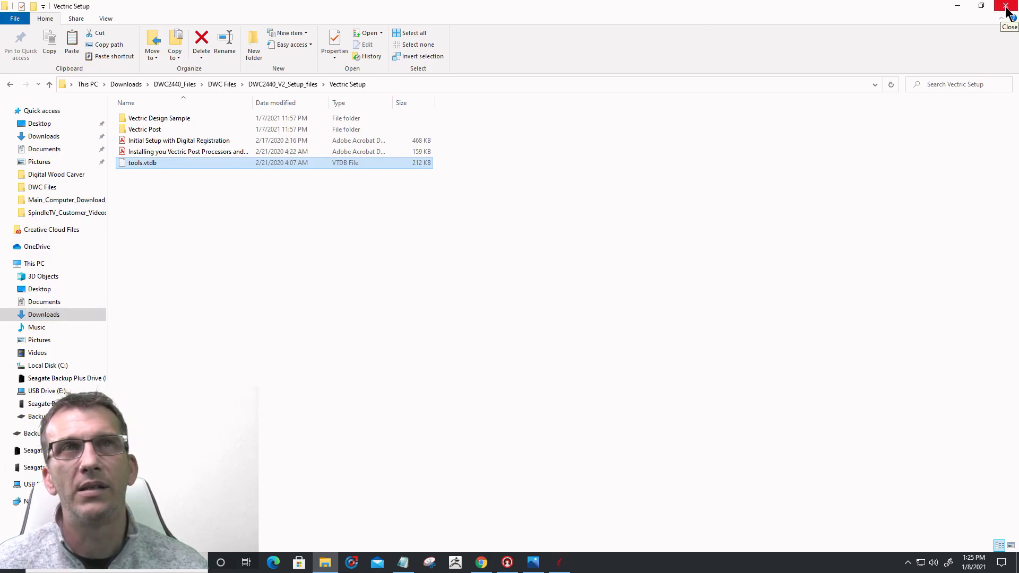
Step: Close the Vectric Setup folder and open Aspire's application data folder from the File menu
click(957, 7)
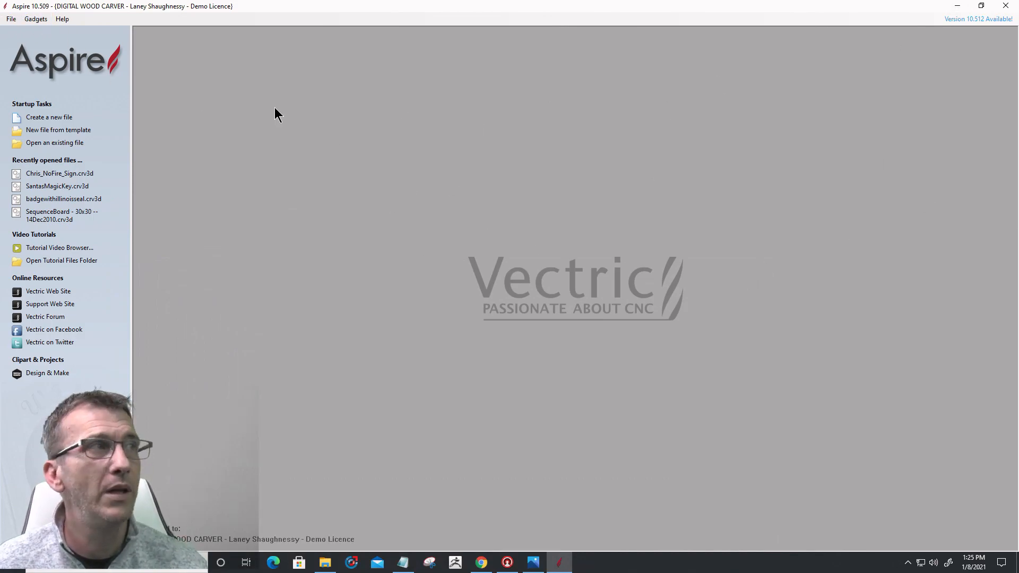
click(10, 19)
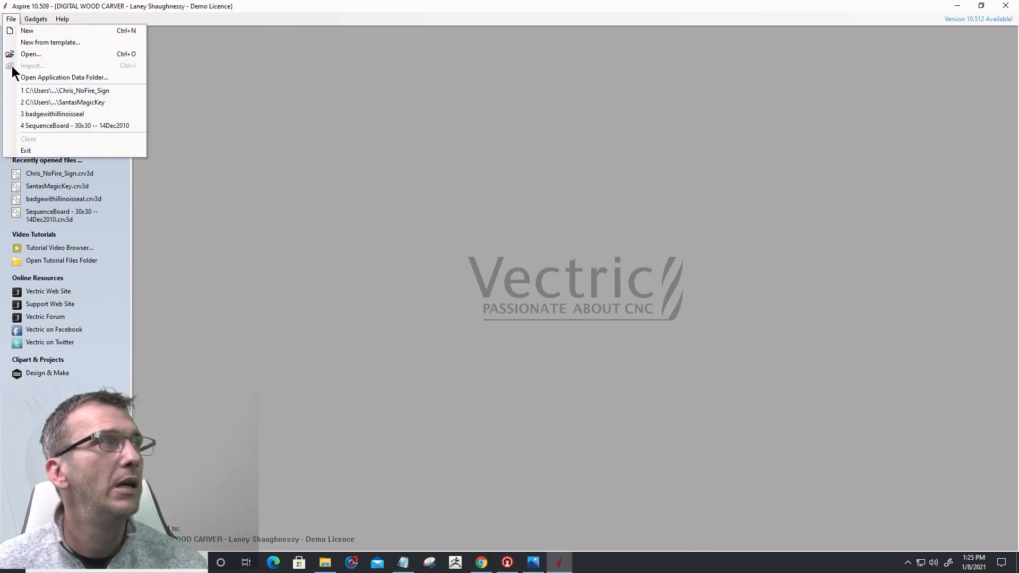
click(39, 78)
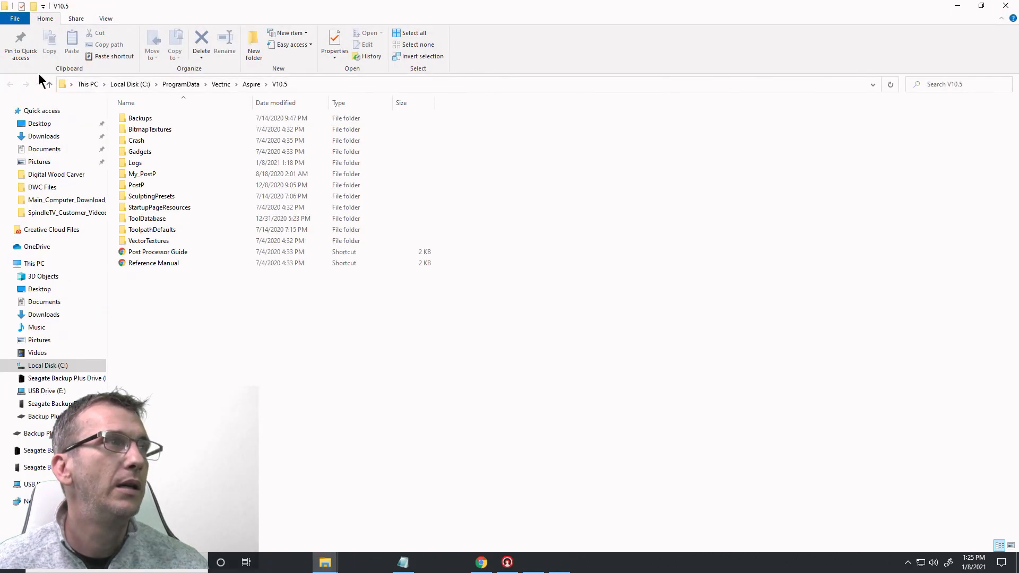
Step: Paste tools.vtdb into ToolDatabase, keep the existing 1,220 KB file unreplaced, and close the folder
double_click(150, 220)
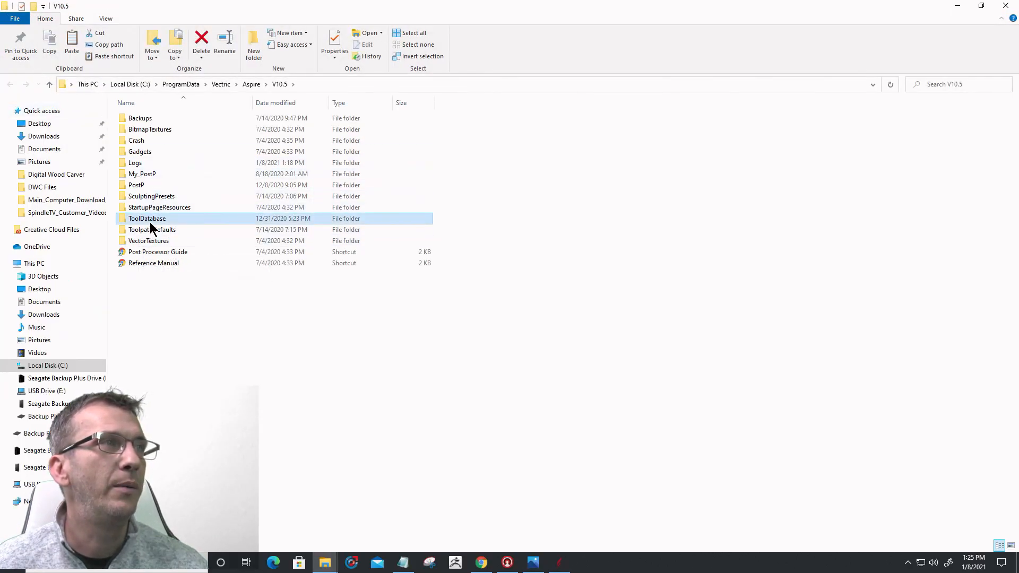
right_click(230, 186)
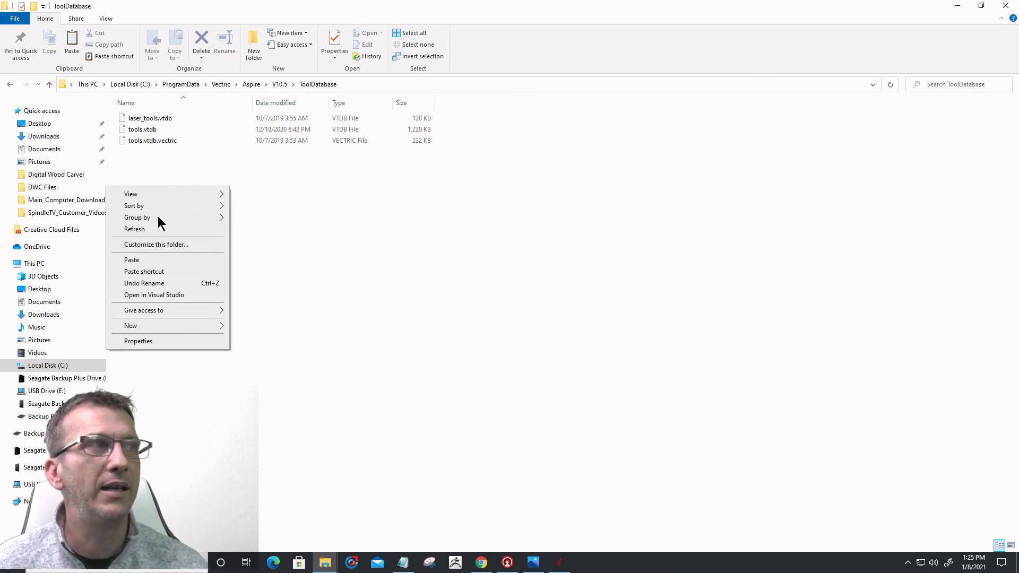
click(158, 259)
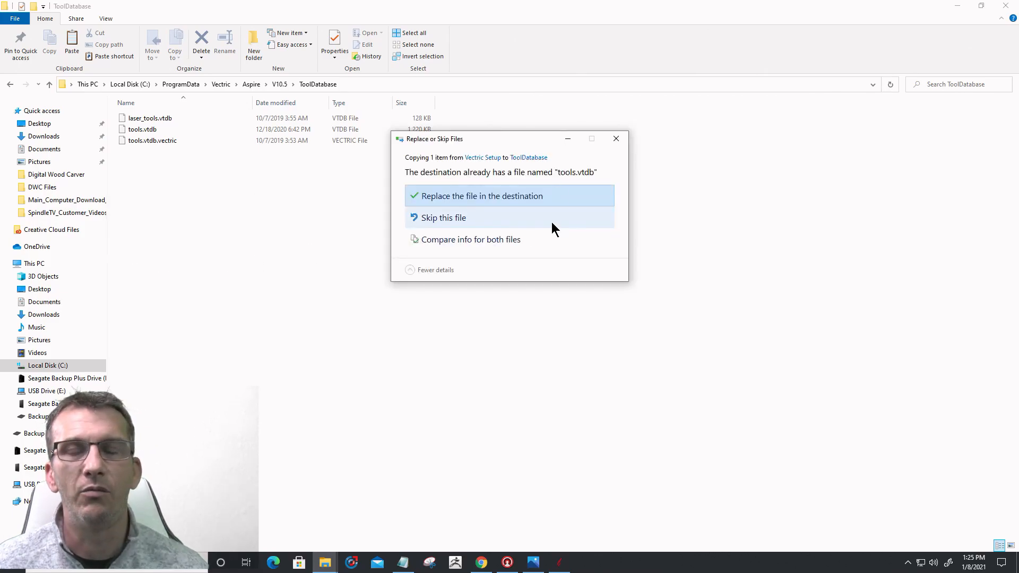
click(614, 140)
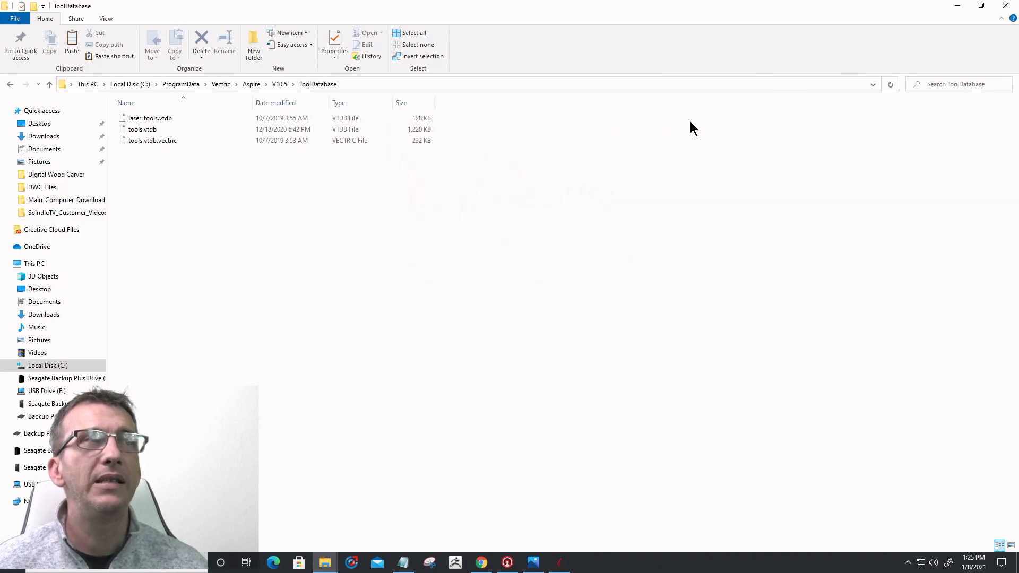
click(1011, 5)
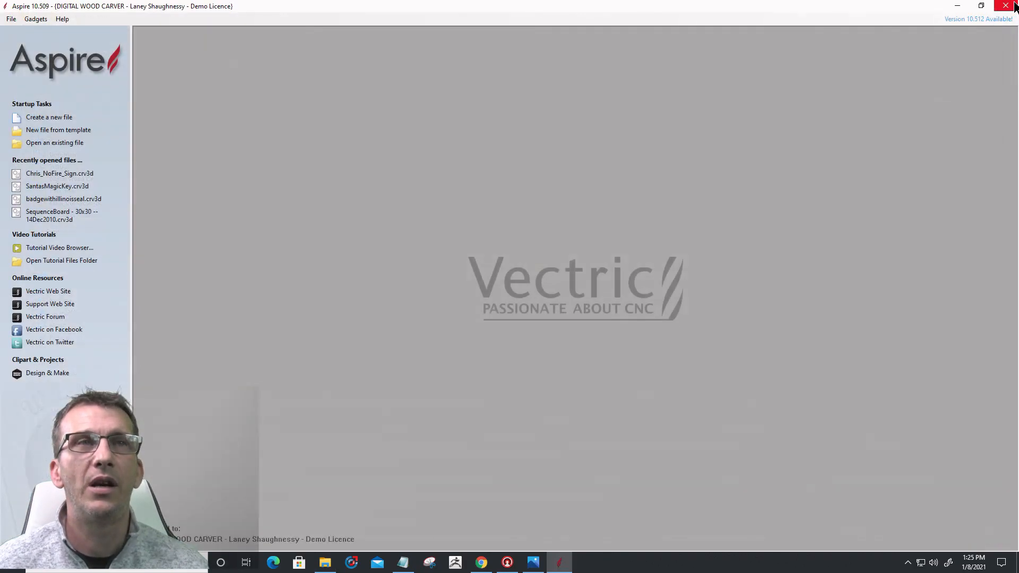
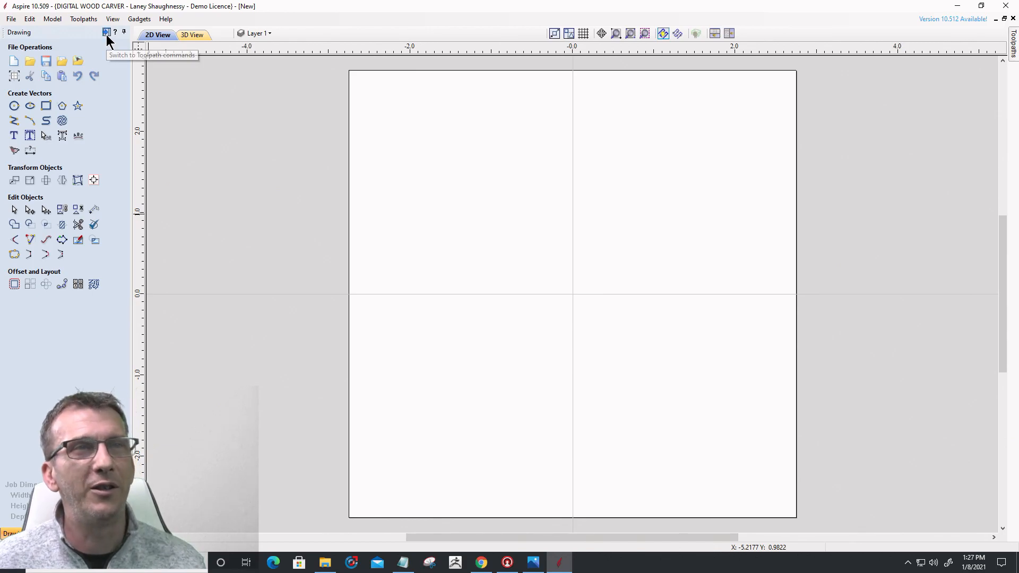
Step: Switch the side panel from the drawing tools to the Toolpaths commands for the blank job
click(106, 32)
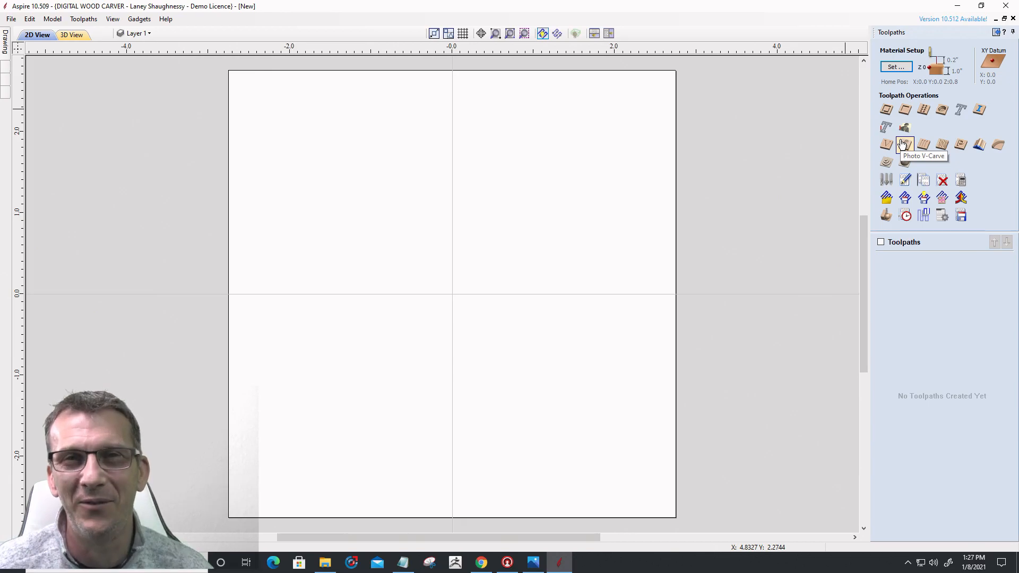
click(997, 33)
click(107, 33)
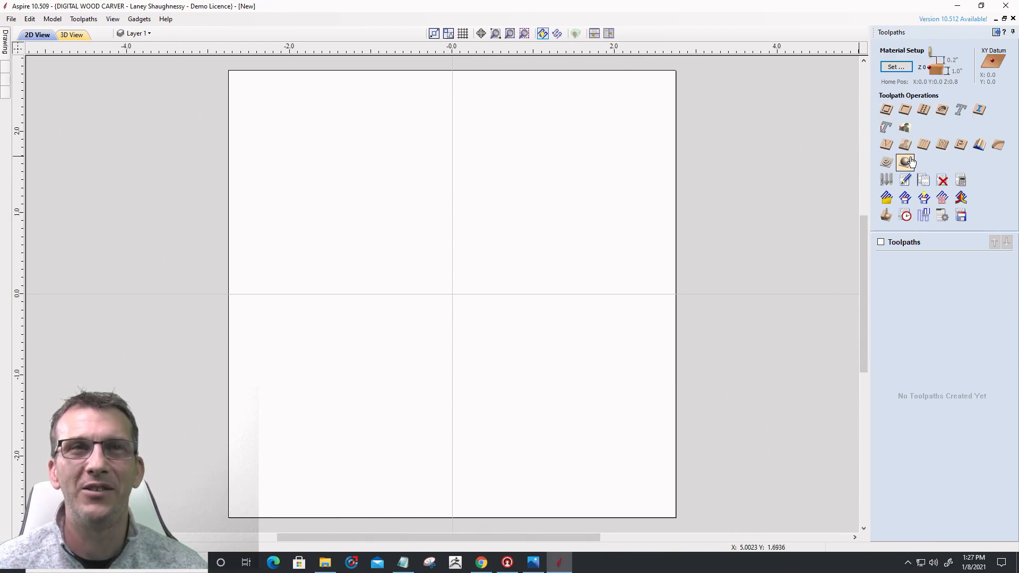
Step: In the Toolpaths Summary, set the rapid rate to 150 inches/min, keeping scale factor 1.3, and close it
click(905, 216)
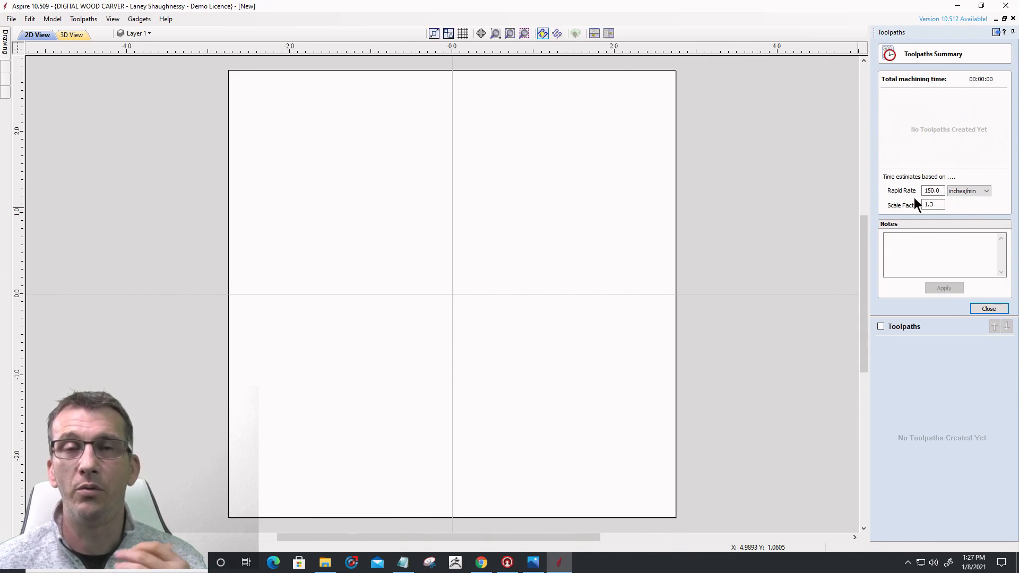
click(963, 190)
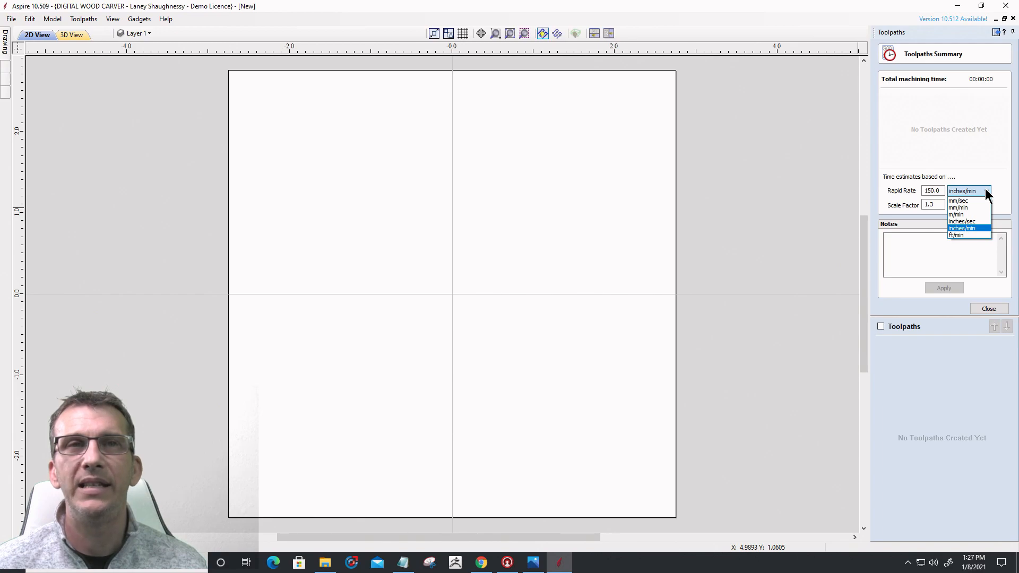
click(977, 200)
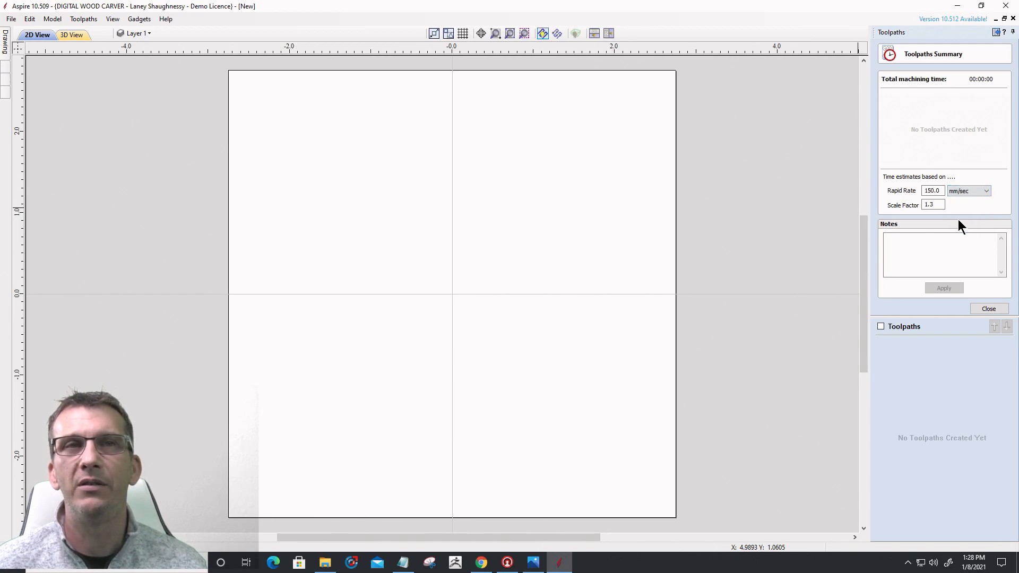
click(965, 191)
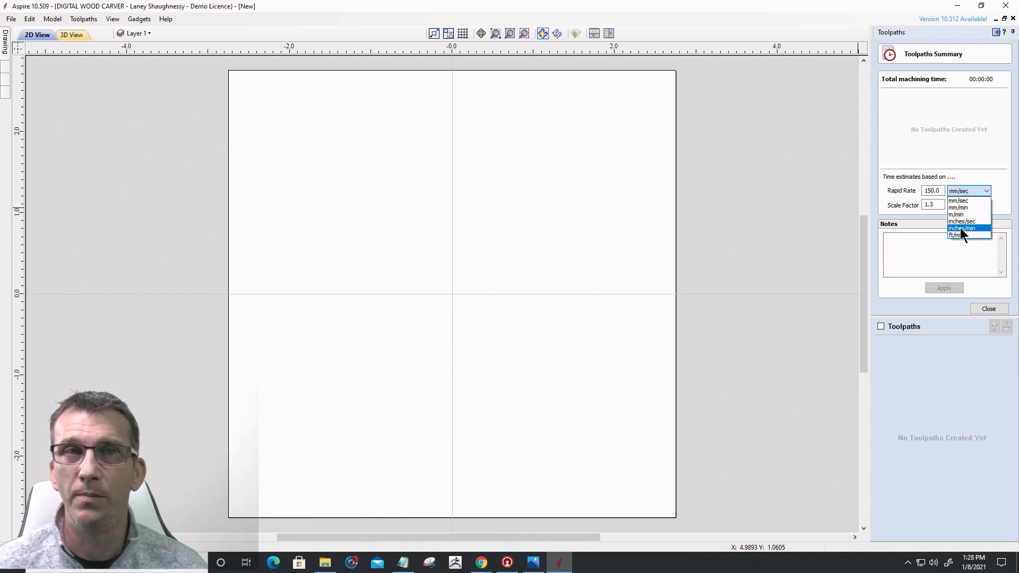
click(960, 227)
drag(940, 193, 921, 193)
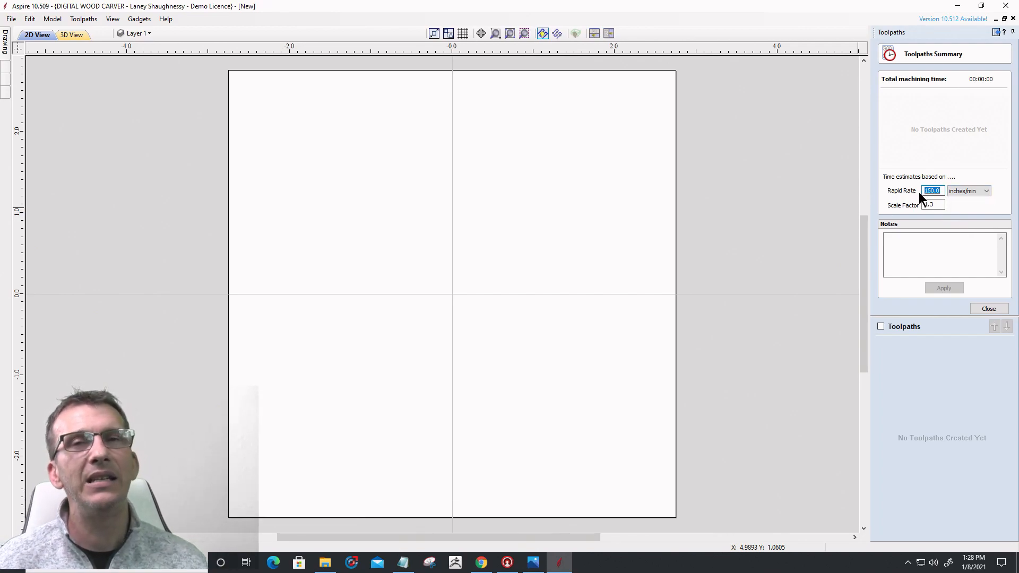
text(125)
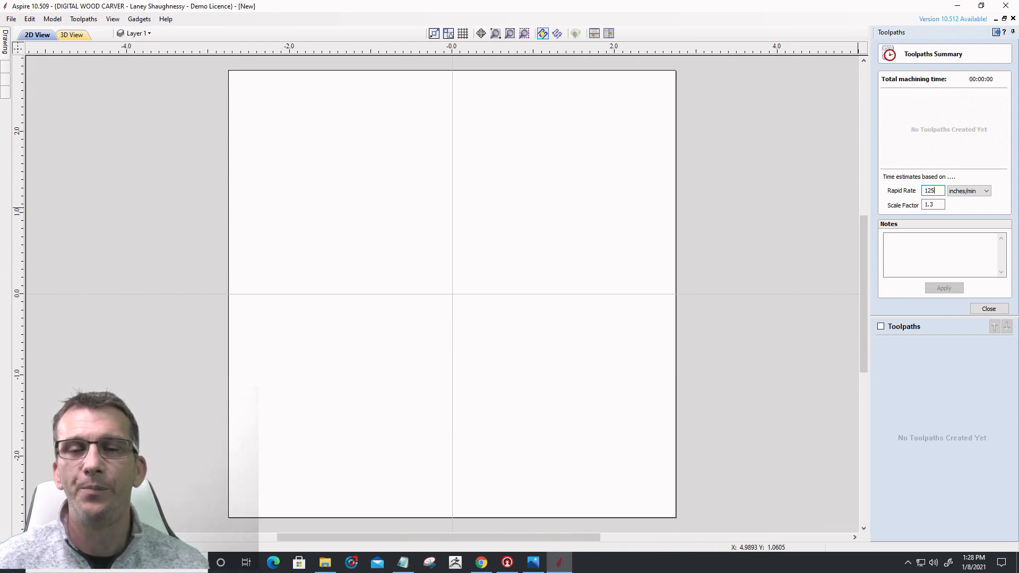
key(BackSpace)
key(BackSpace)
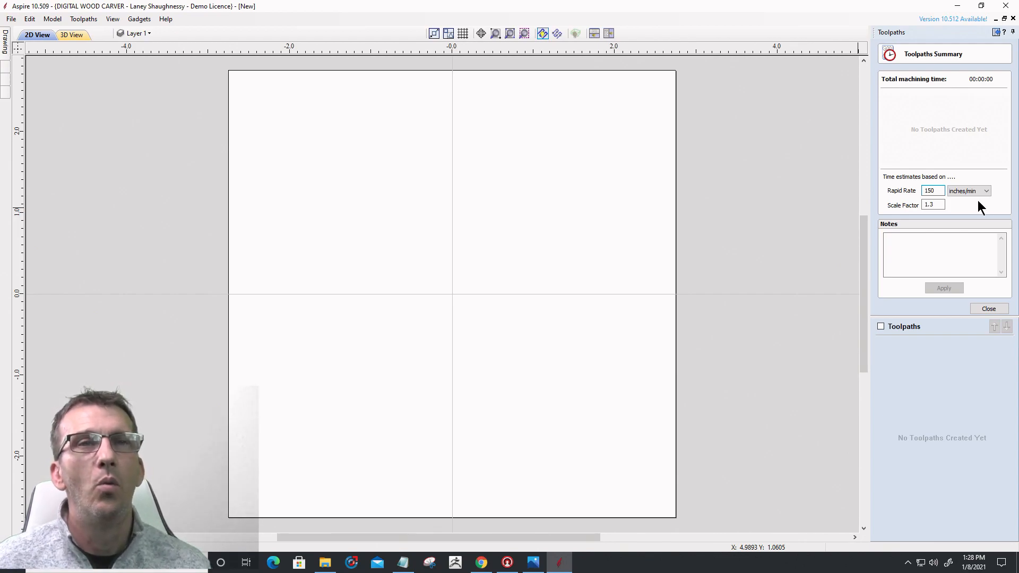
drag(936, 189, 915, 207)
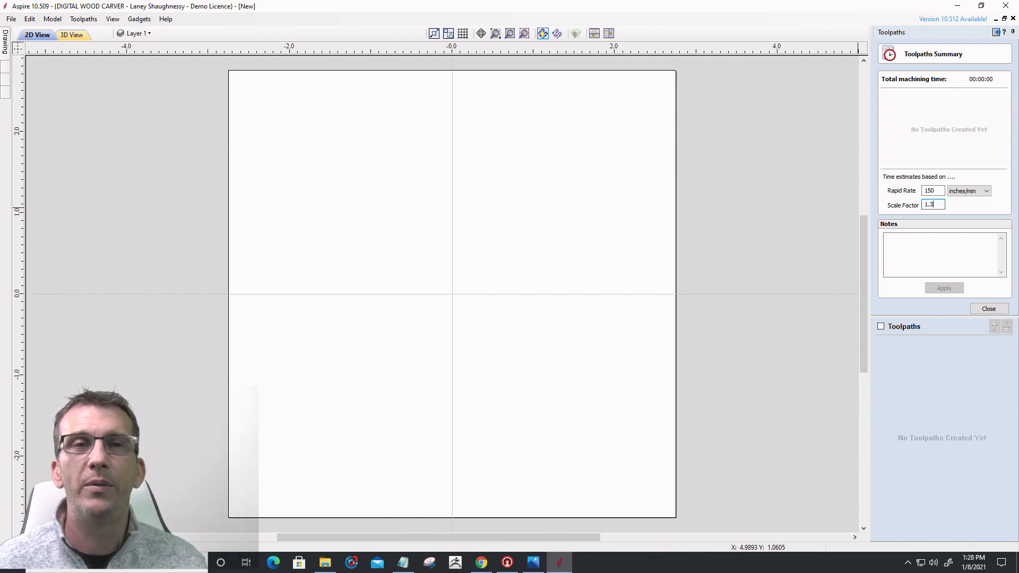
click(992, 310)
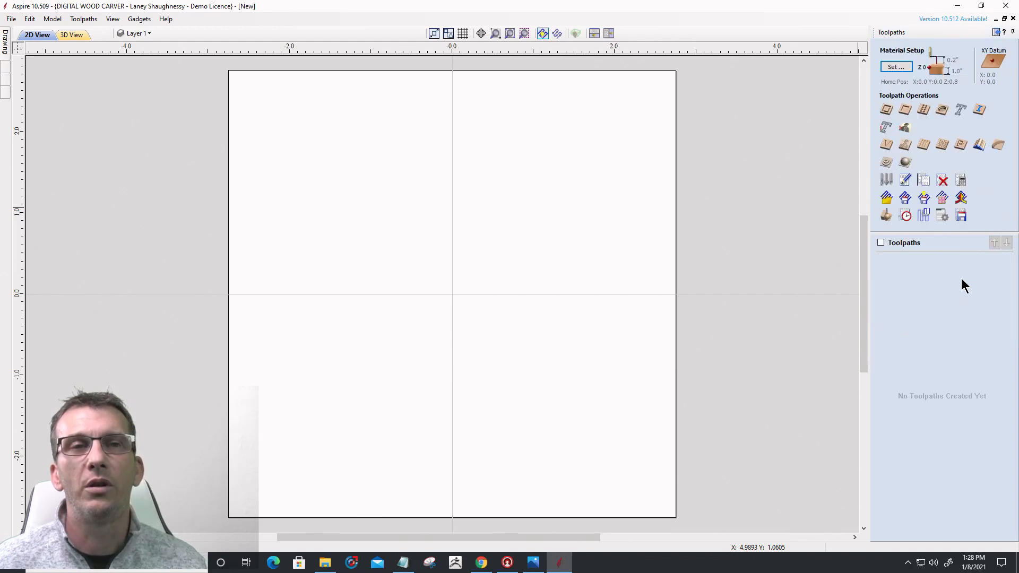
click(905, 216)
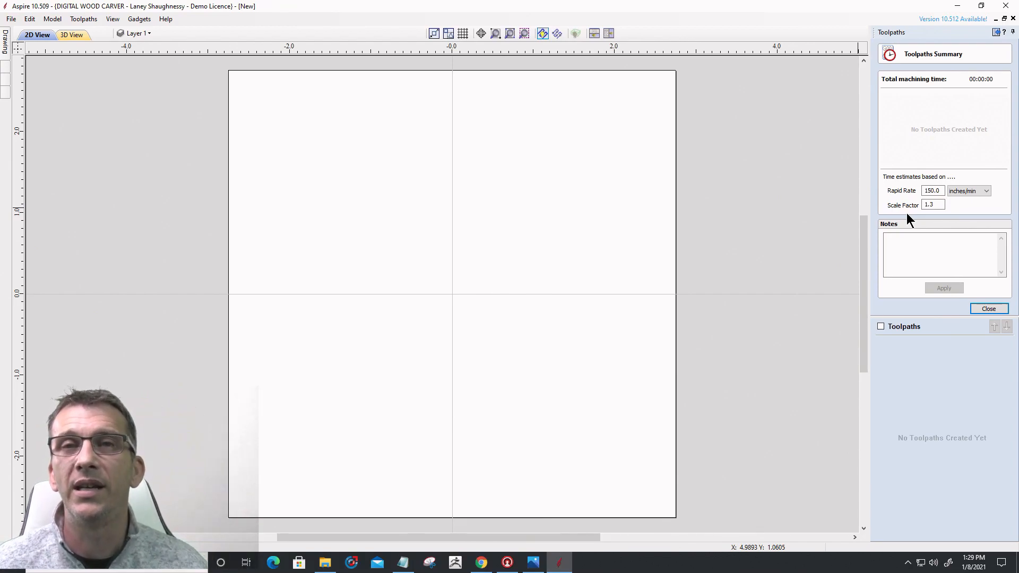
click(985, 310)
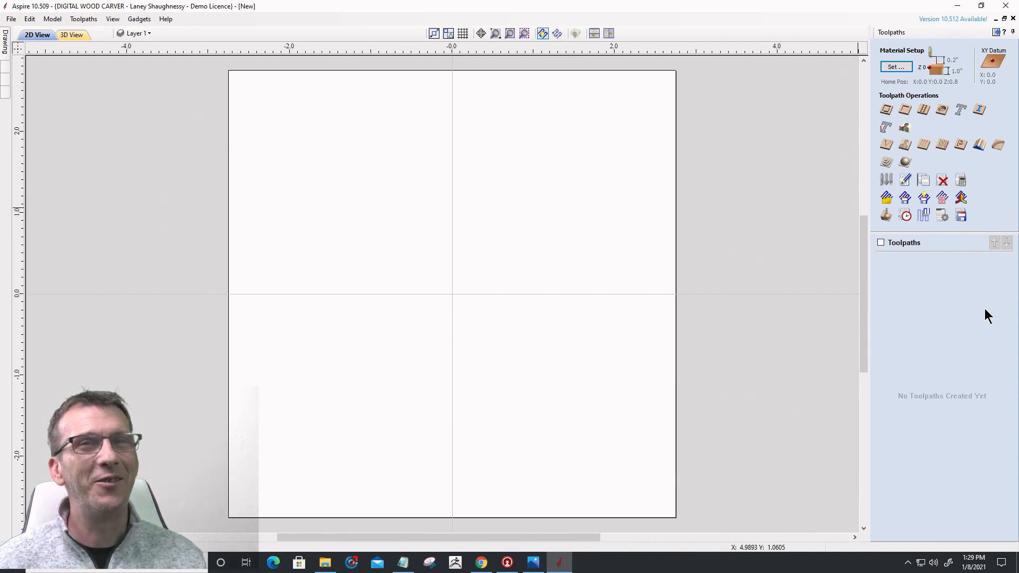